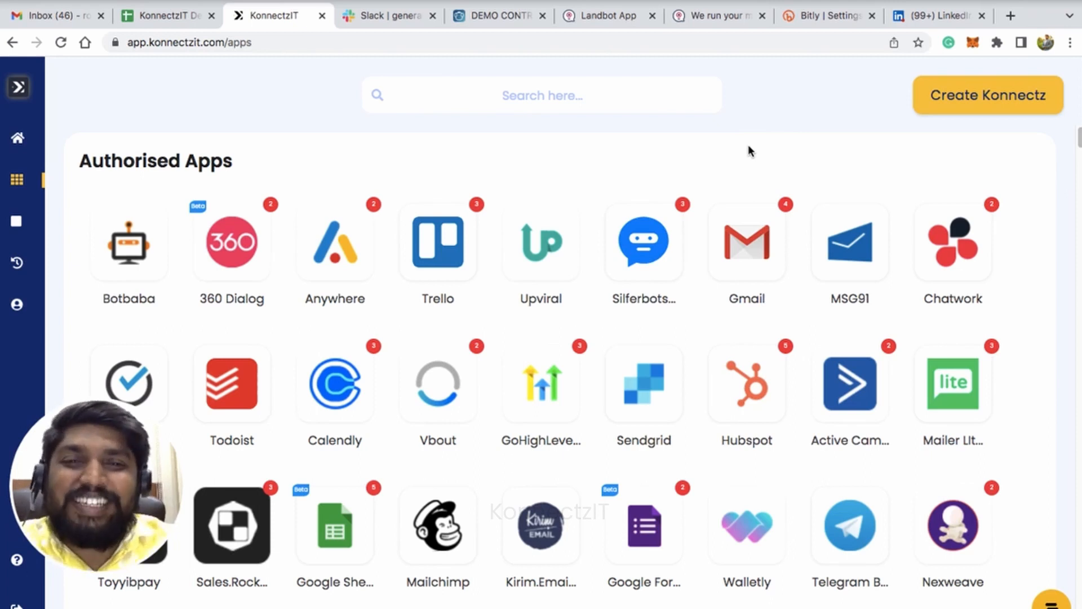
Search the apps for "link", open the LinkedIn sign-in page for adding an account, and close it without signing in.
click(478, 93)
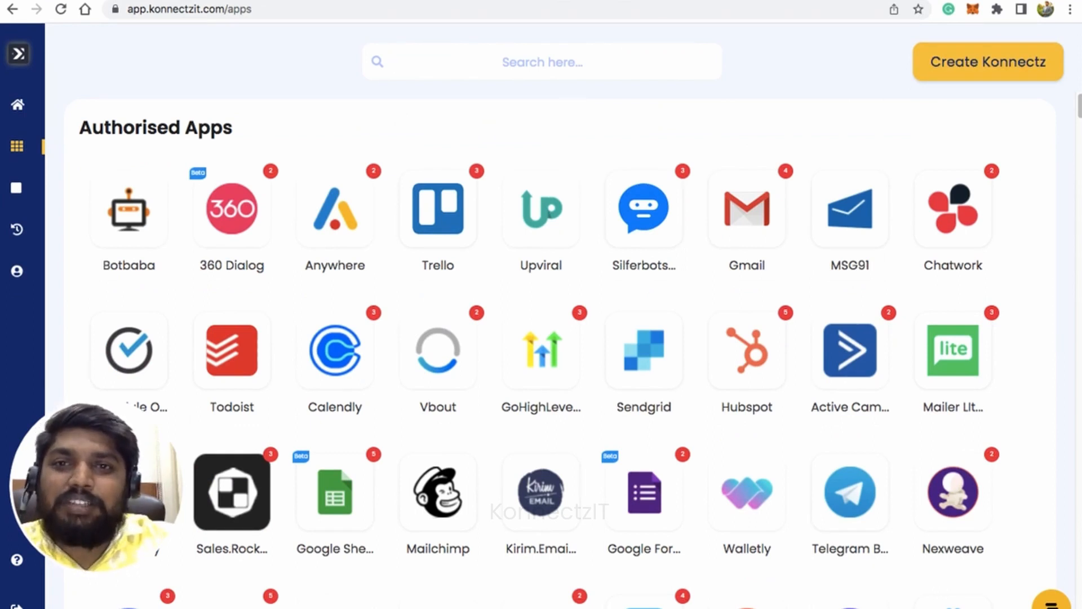
text(lin)
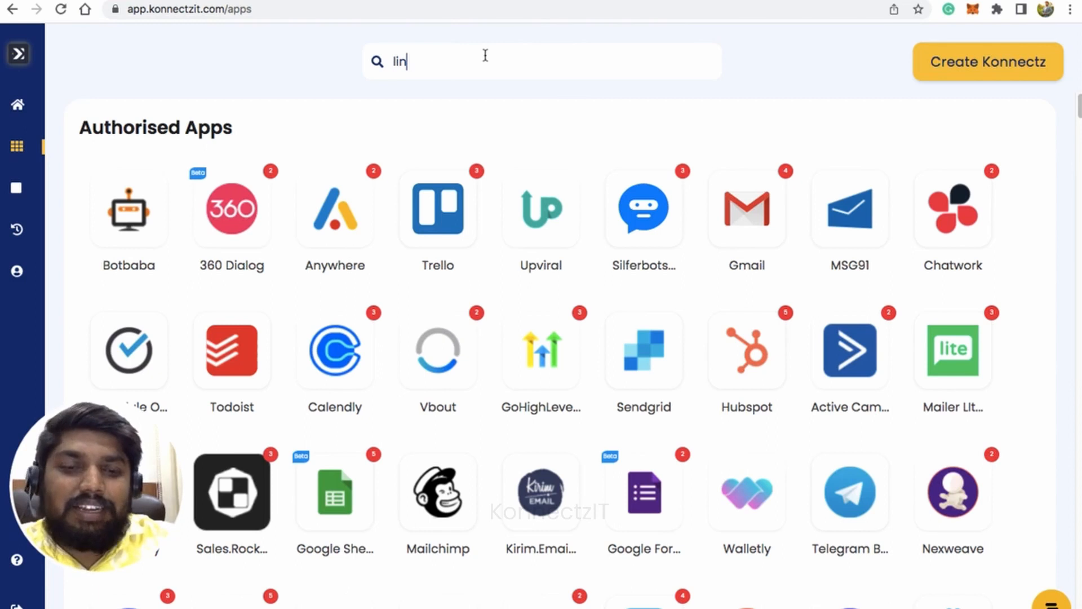
text(k)
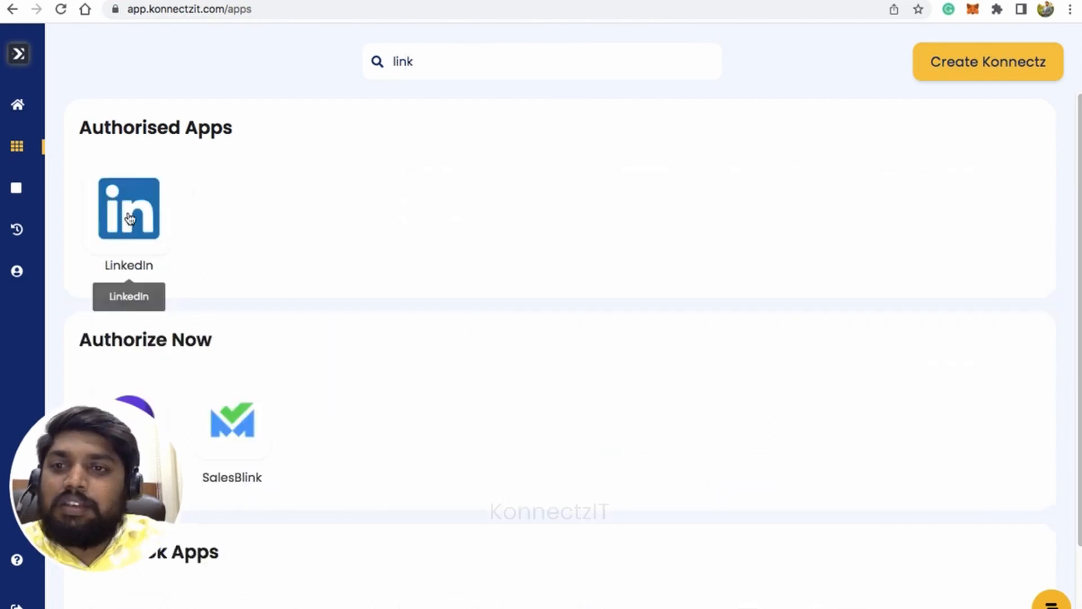
click(129, 219)
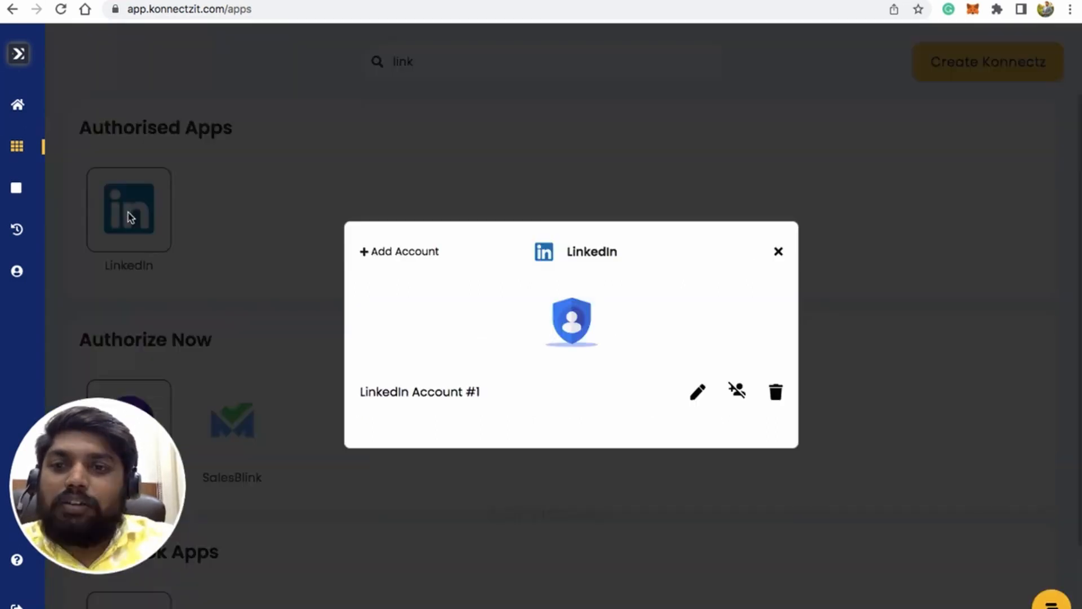
click(385, 251)
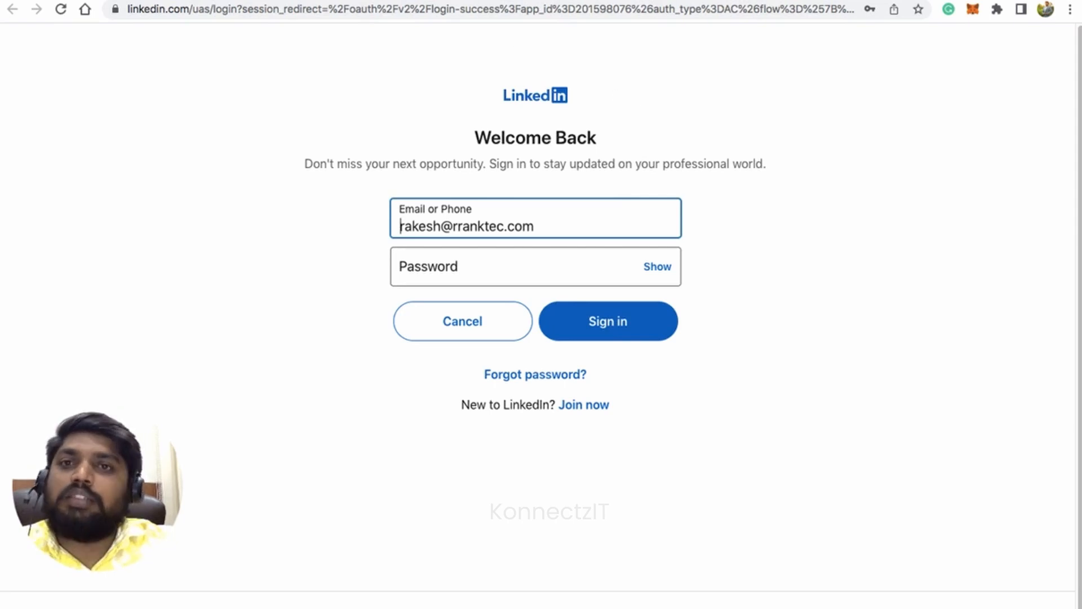
click(319, 1)
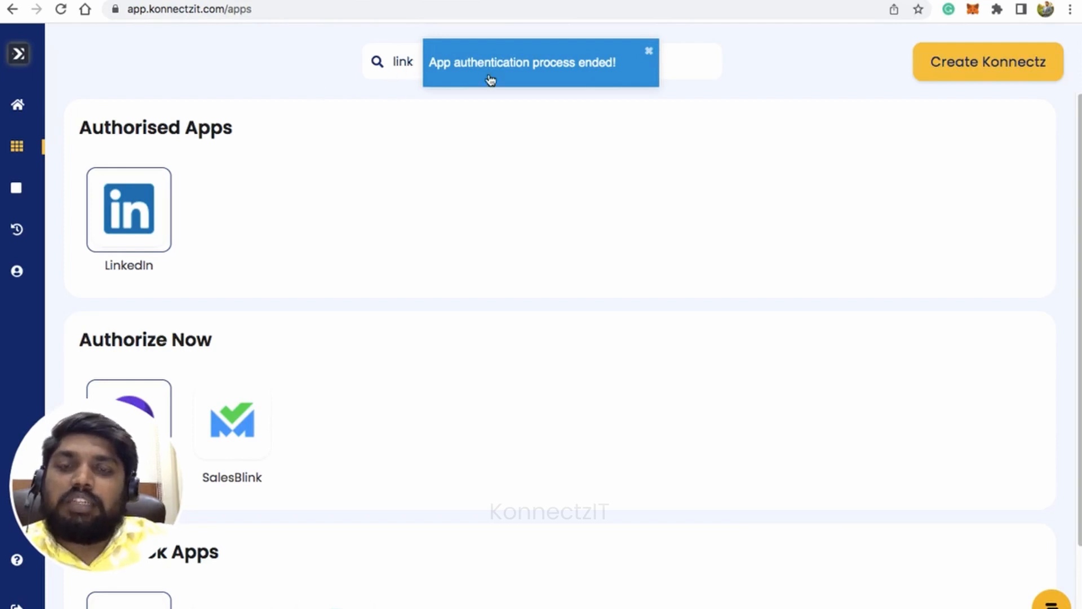
Search the apps for "slac" and add a Slack account, allowing Konnects access to the KonnectzIT-Demo workspace.
click(403, 62)
double_click(403, 62)
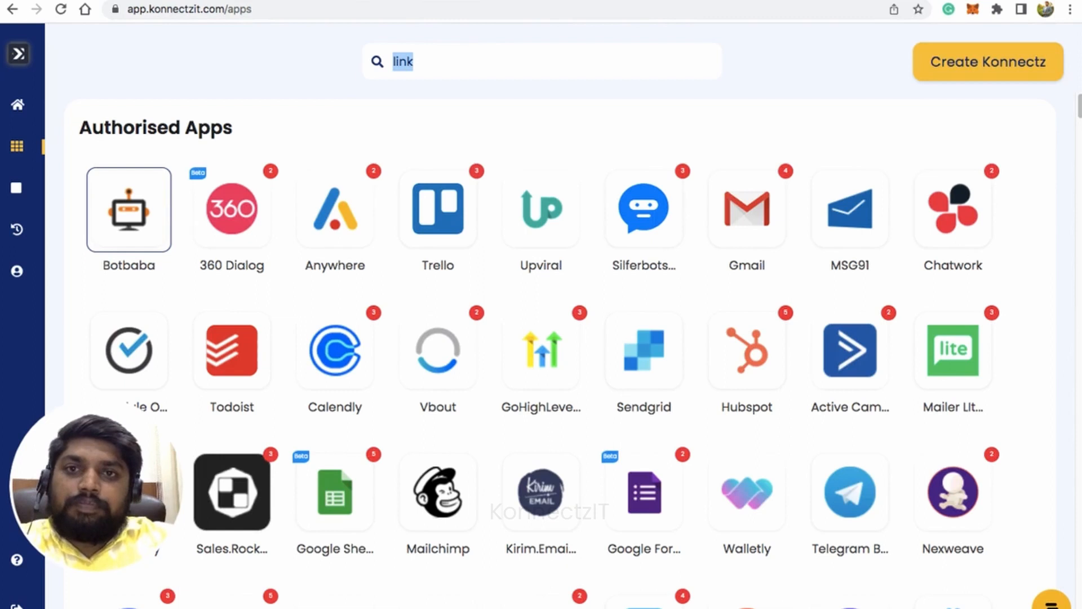
text(slac)
click(145, 194)
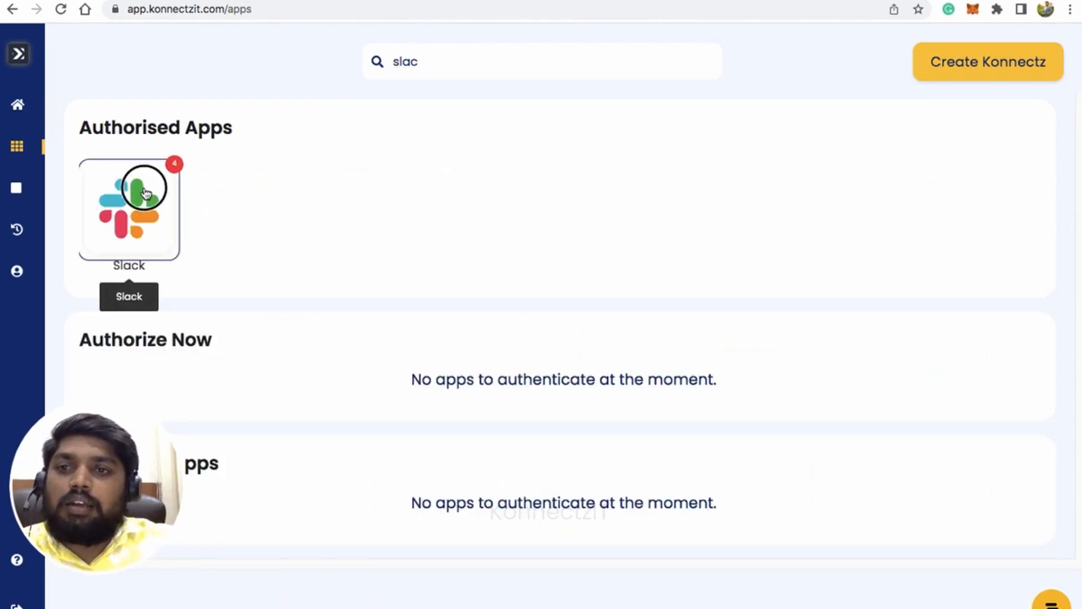
click(418, 178)
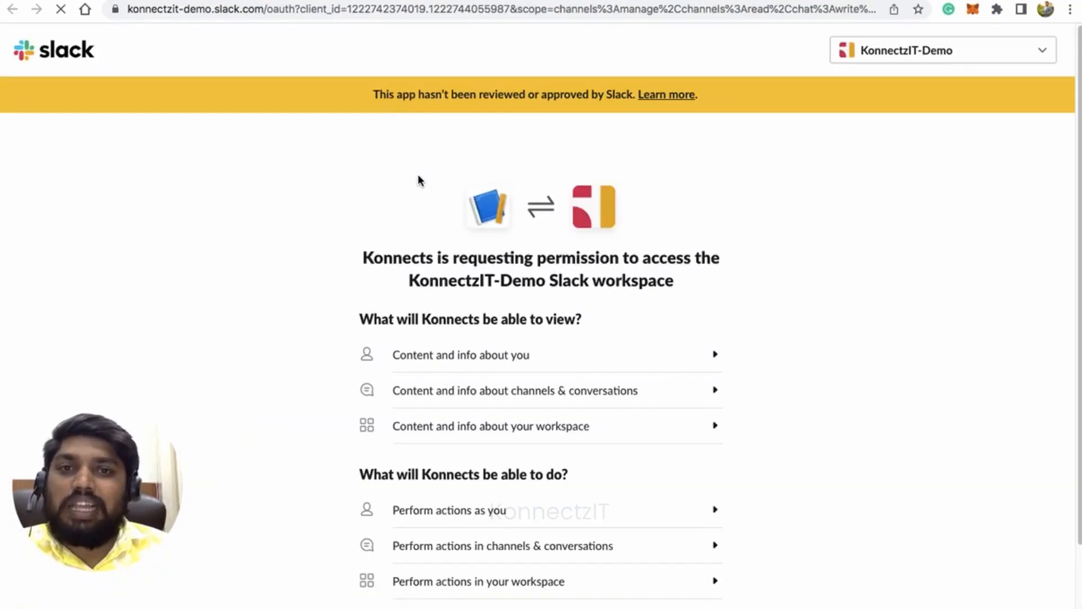
scroll(552, 379, down, 3)
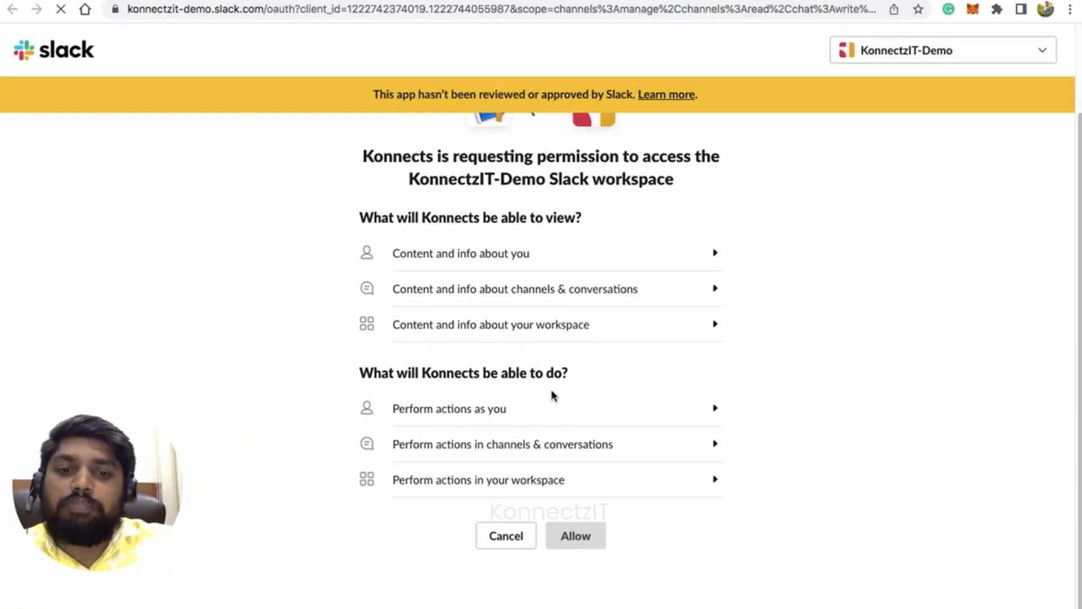
click(577, 546)
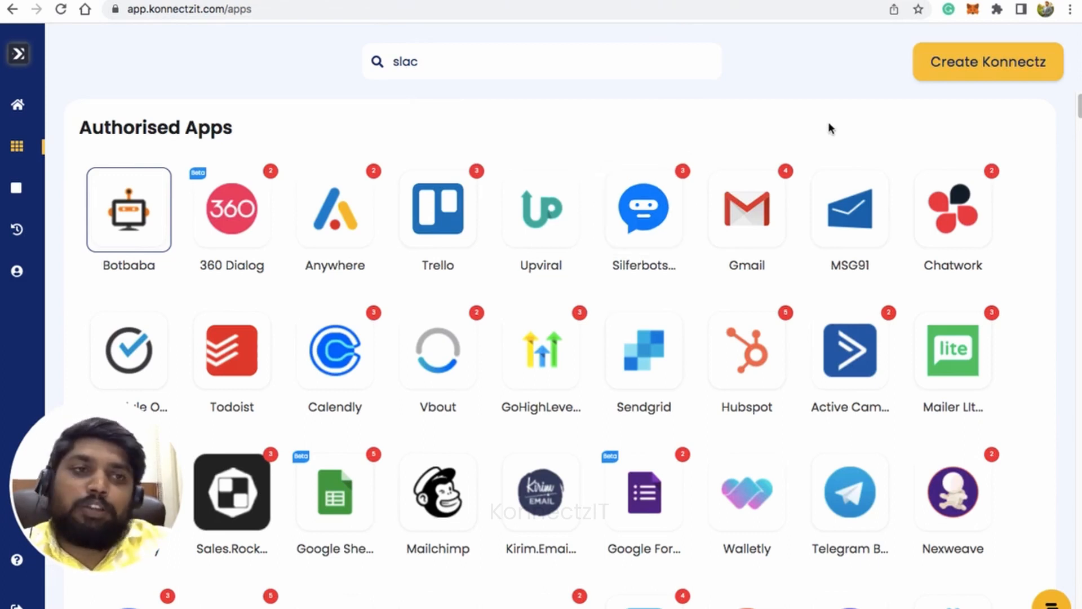
Create a new Konnectz and name it "Slack to Linkedin Auto Post Demo".
click(974, 77)
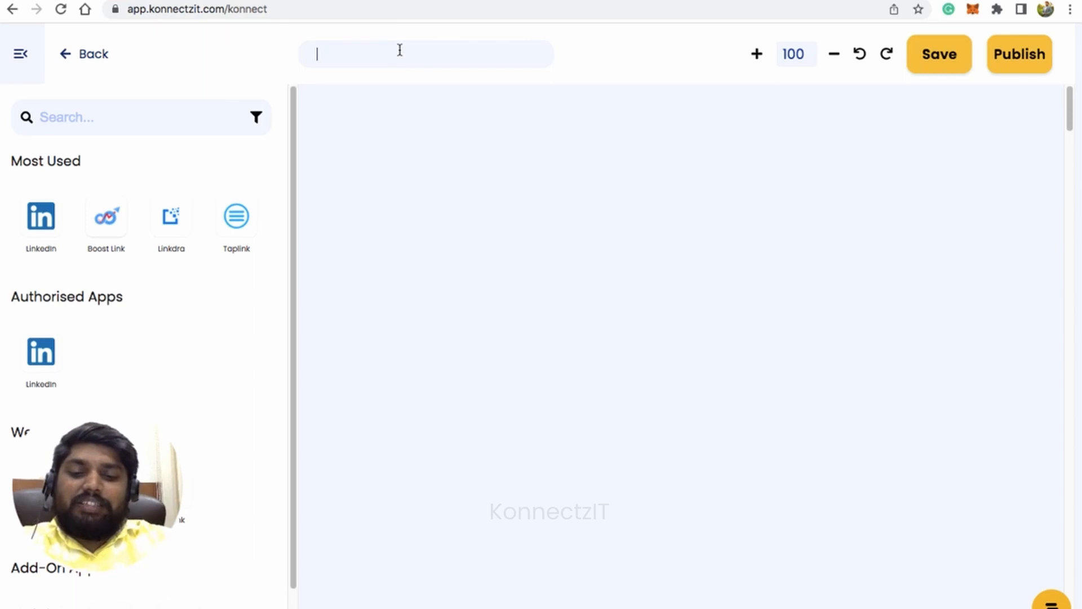
text(Slack to )
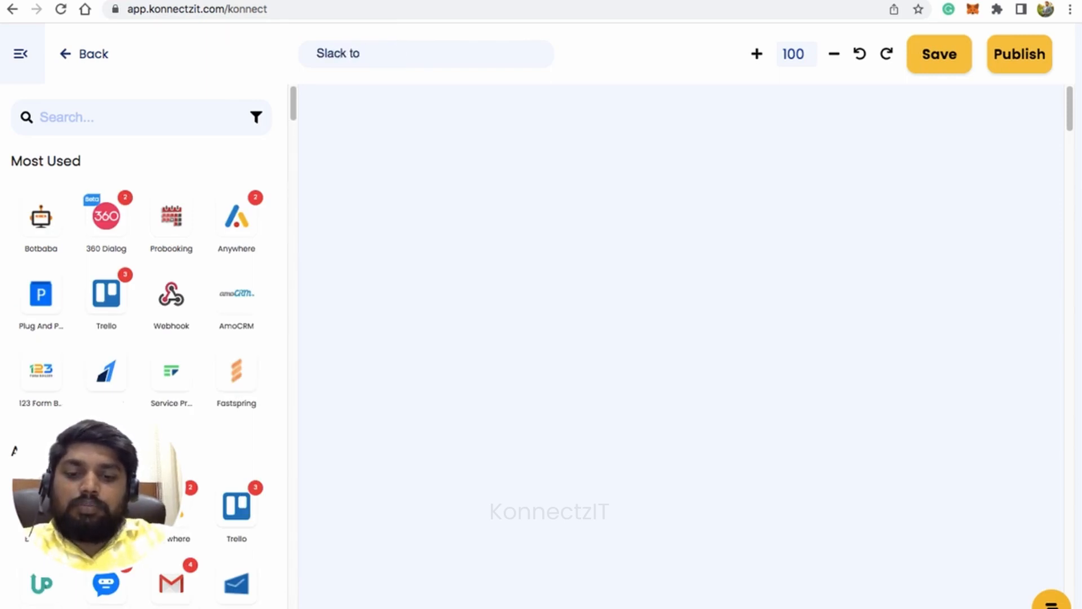
text(Lin)
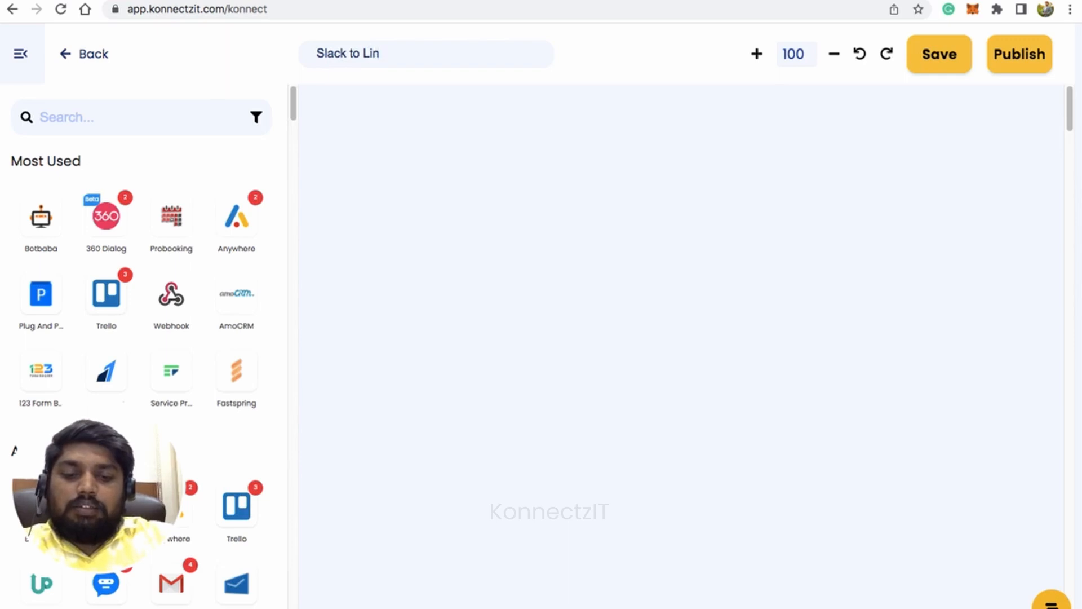
text(kedi)
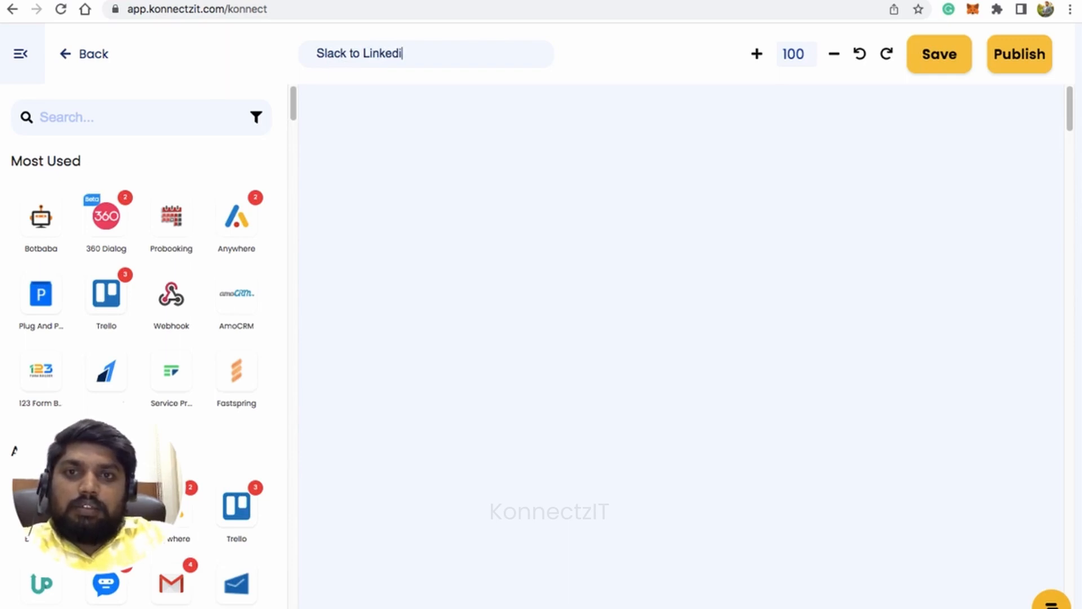
text(n A)
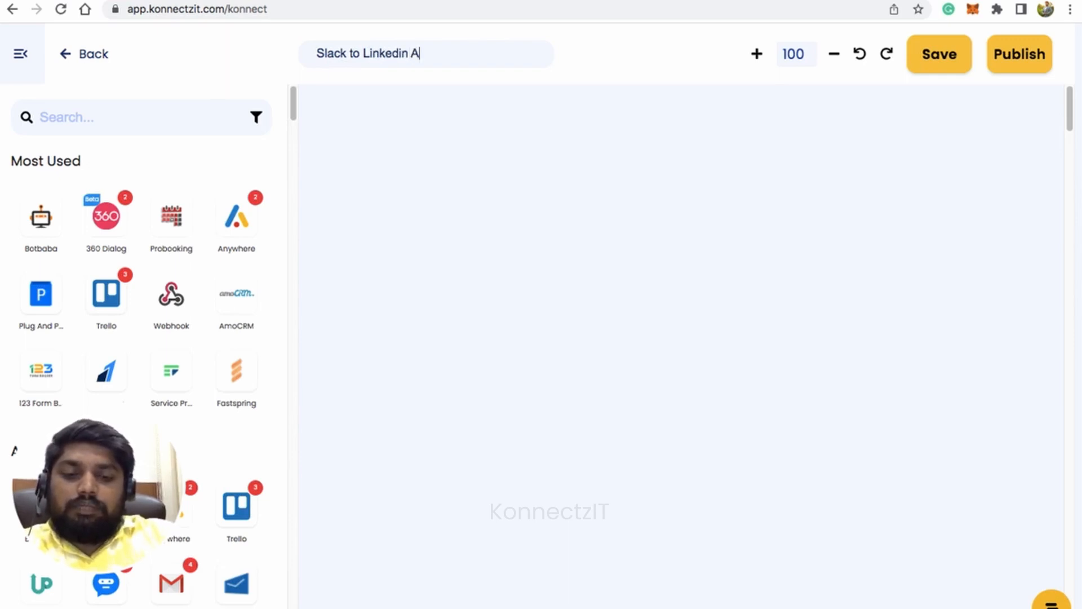
text(uto Post Demo)
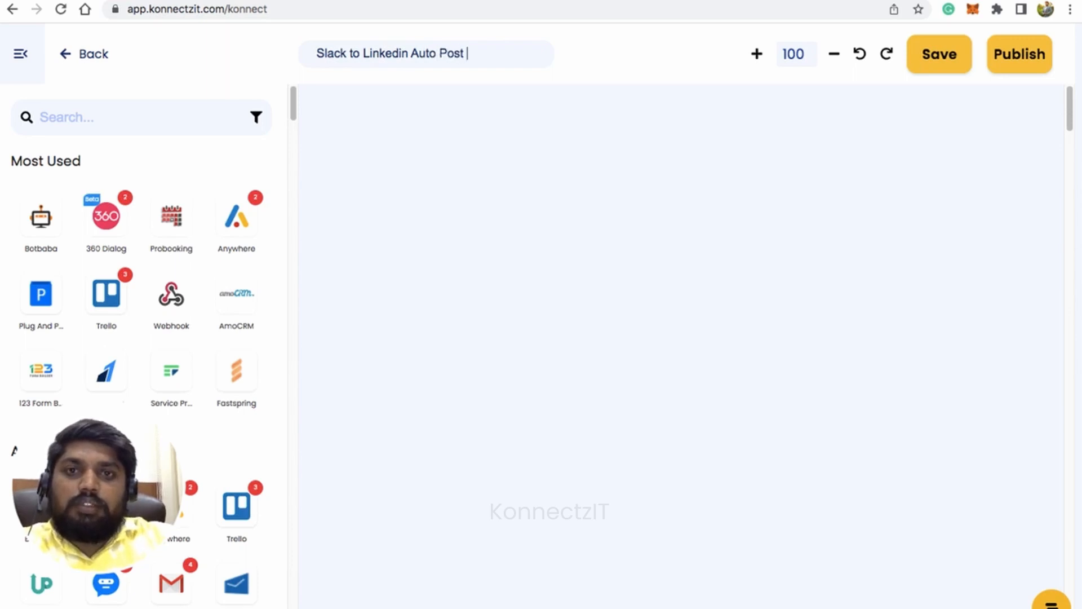
Find the Slack app by searching "slack", add it to the canvas, collapse the app list, and place the card near the canvas's left edge.
click(169, 116)
text(slac)
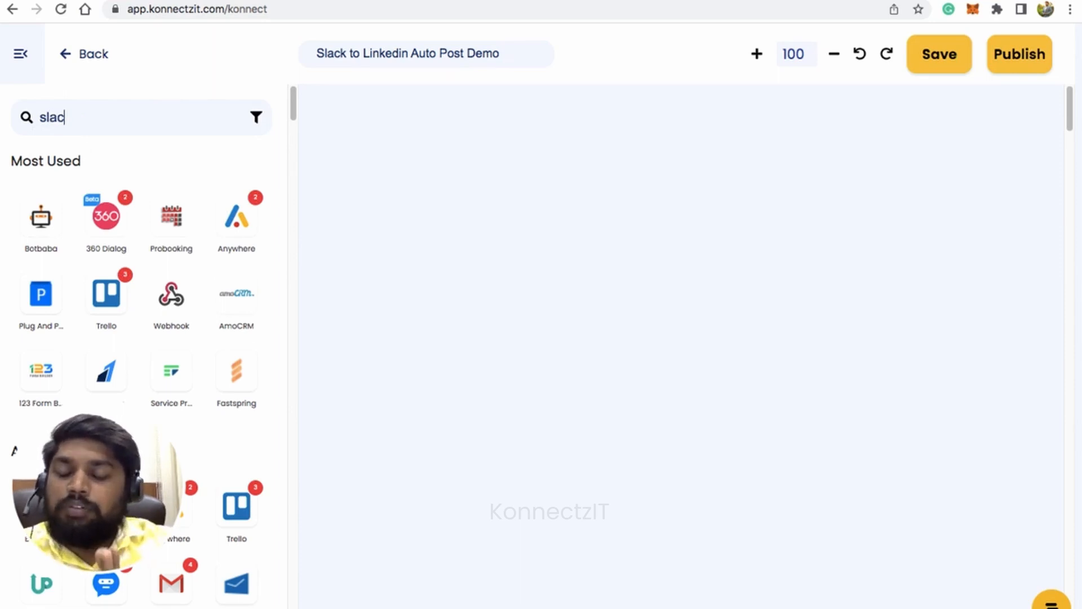
text(k)
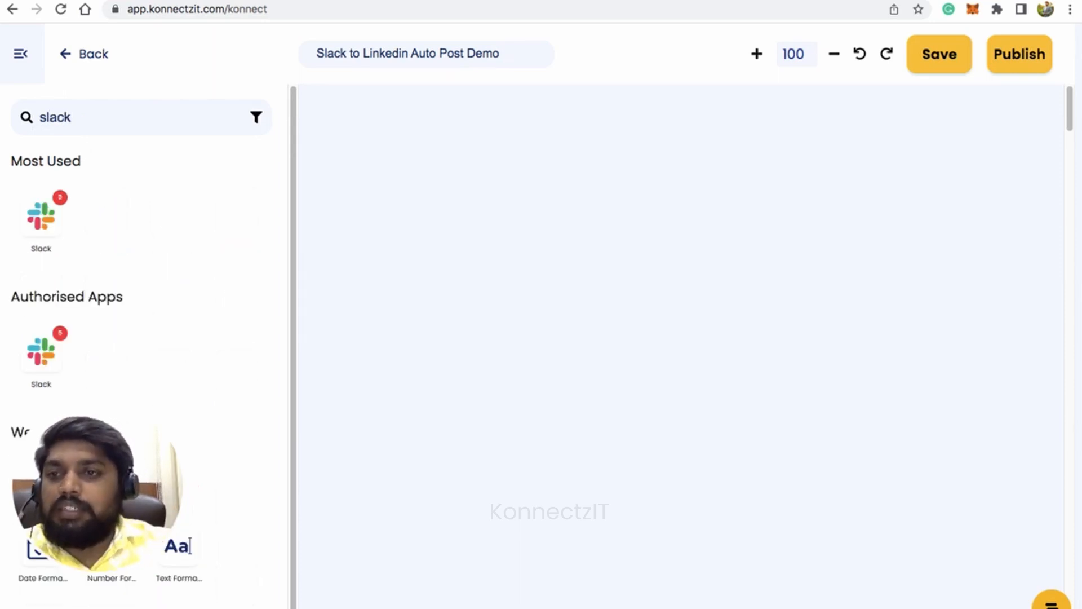
drag(41, 216, 407, 142)
click(21, 54)
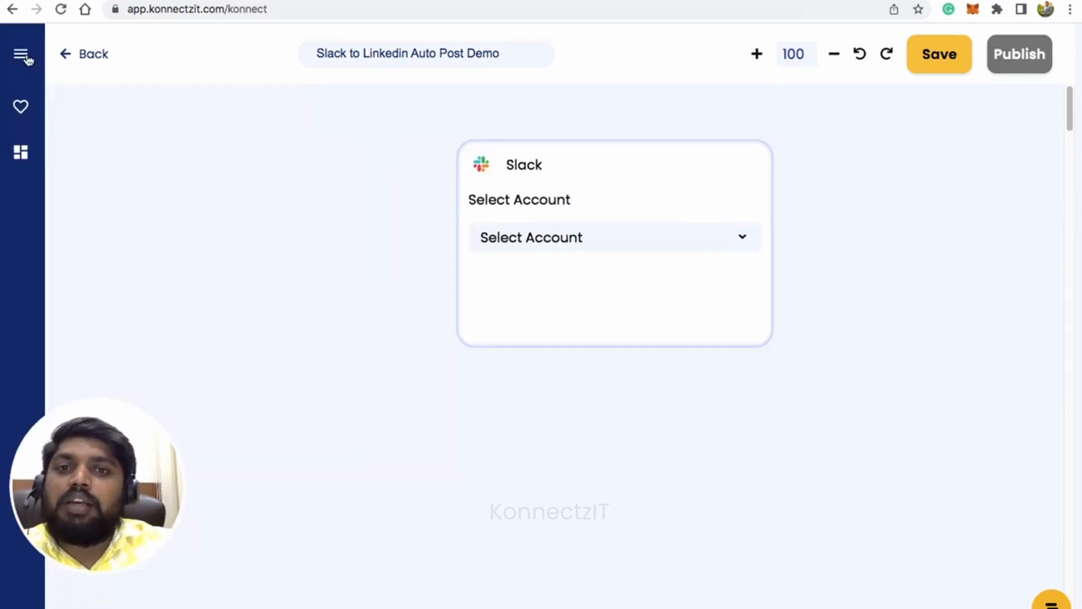
drag(671, 179, 347, 169)
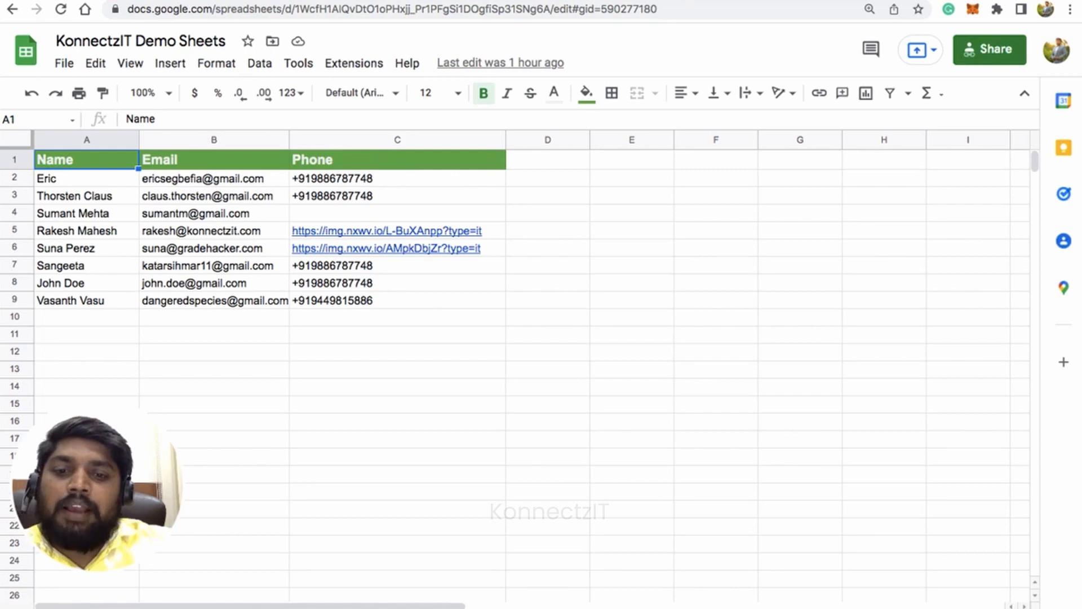
Switch to the KonnectzIT Demo Sheets spreadsheet and examine how the keywords relate to the product names and media links on the post content sheet.
click(236, 608)
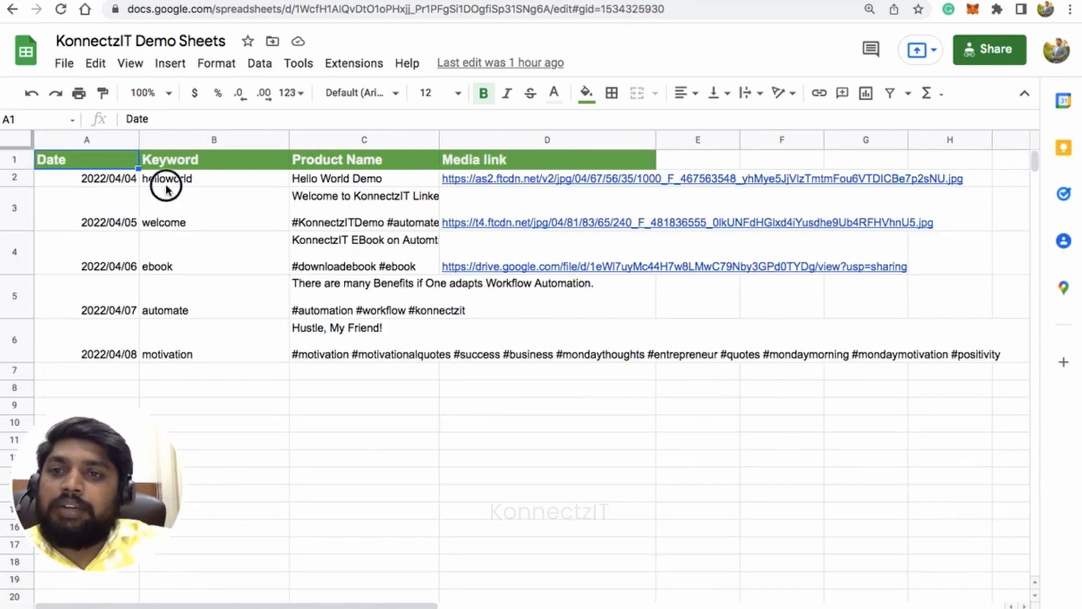
click(166, 186)
click(196, 209)
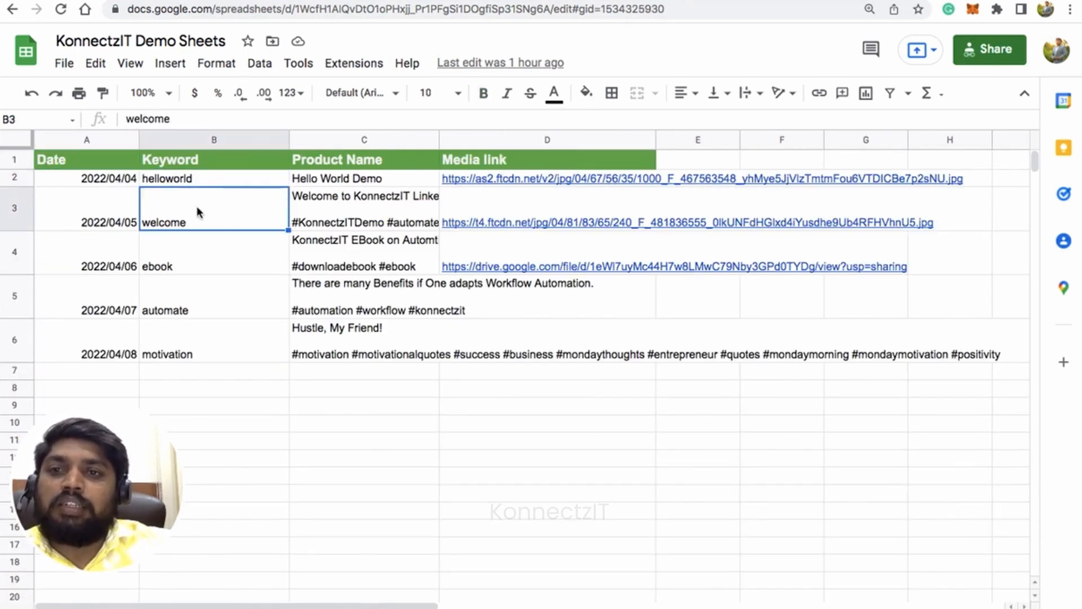
click(197, 162)
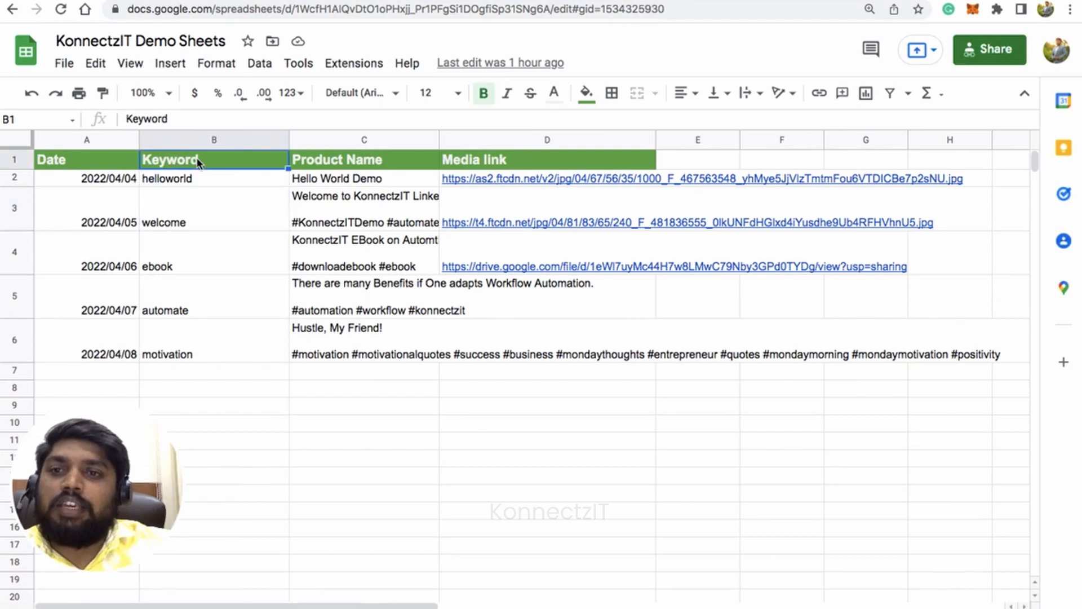
click(212, 185)
click(195, 224)
click(191, 254)
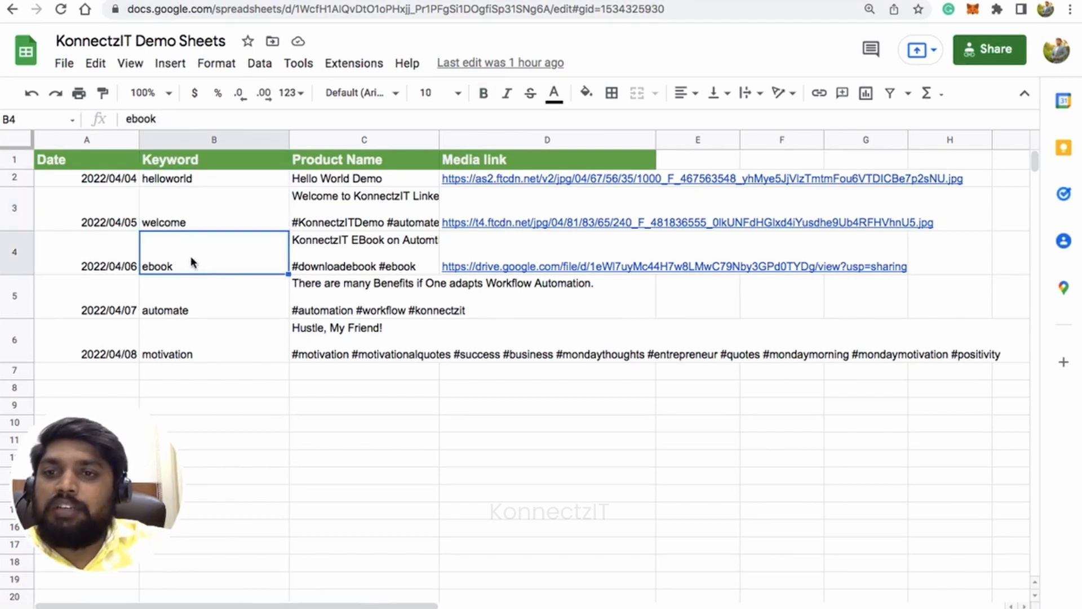
click(199, 298)
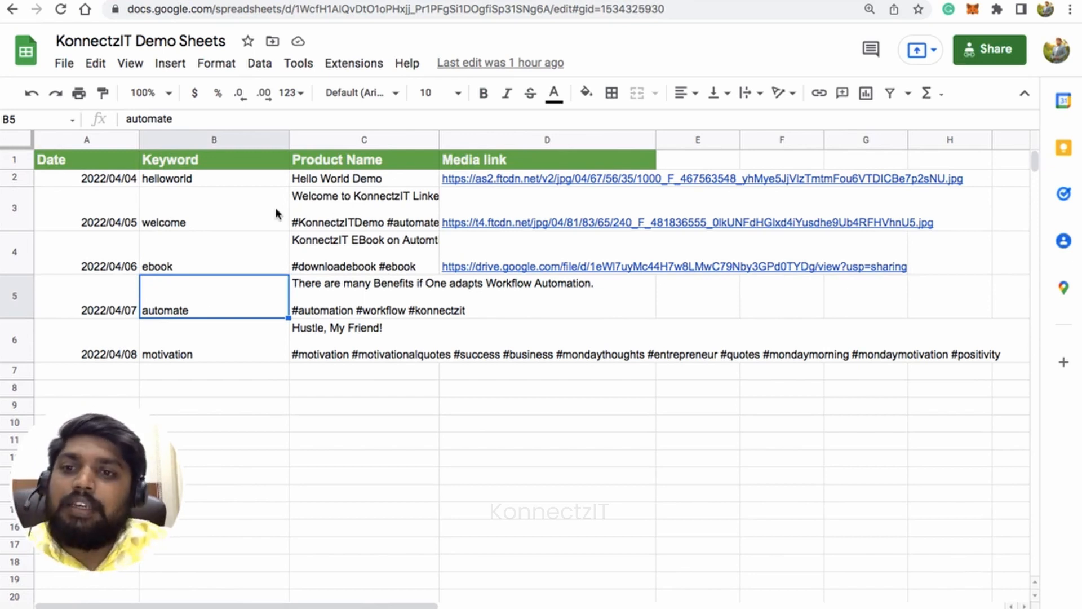
click(327, 179)
click(327, 211)
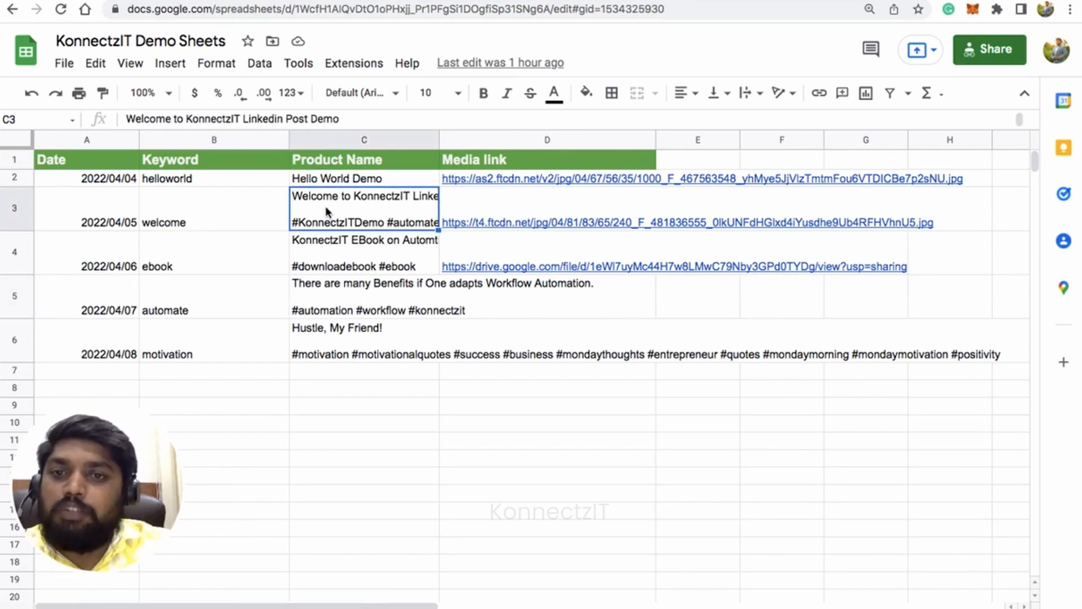
click(486, 200)
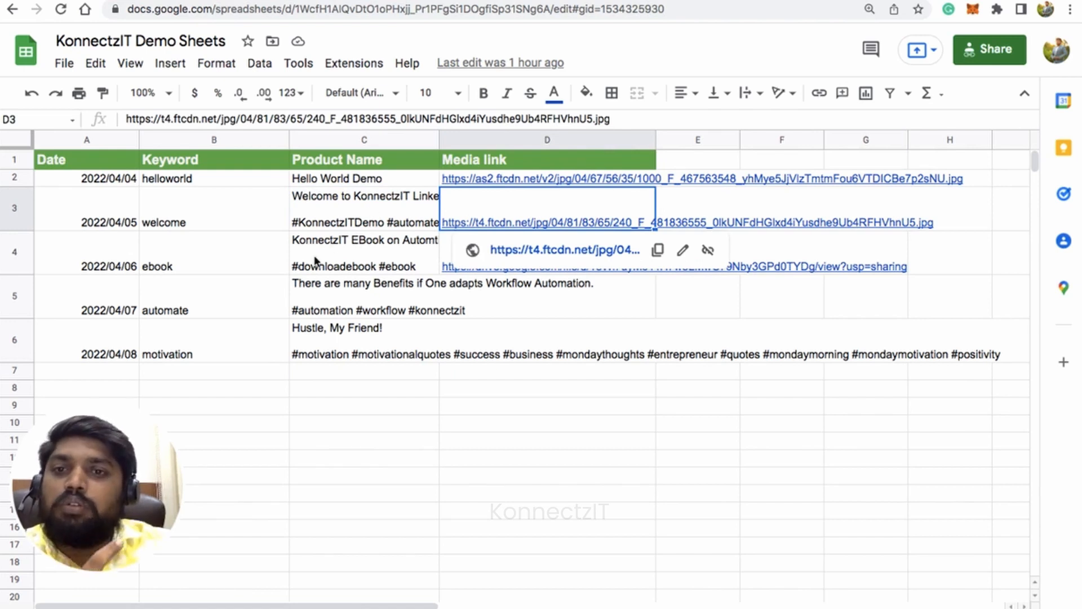
click(298, 215)
click(202, 230)
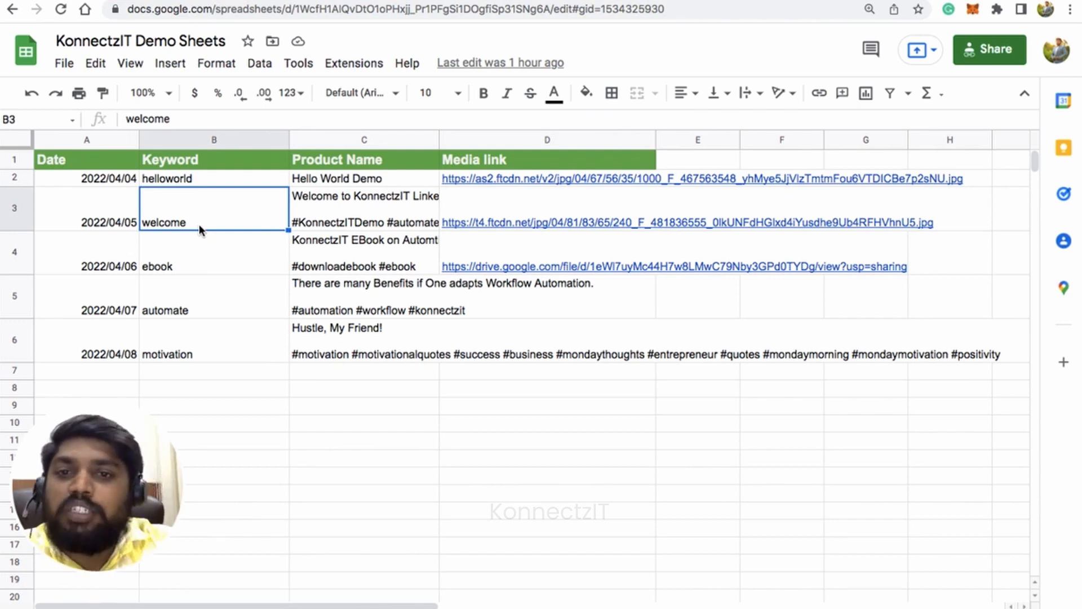
Switch back to KonnectzIT and configure the Slack card with Slack Account #4 and the trigger New Message Posted to Channel.
click(267, 1)
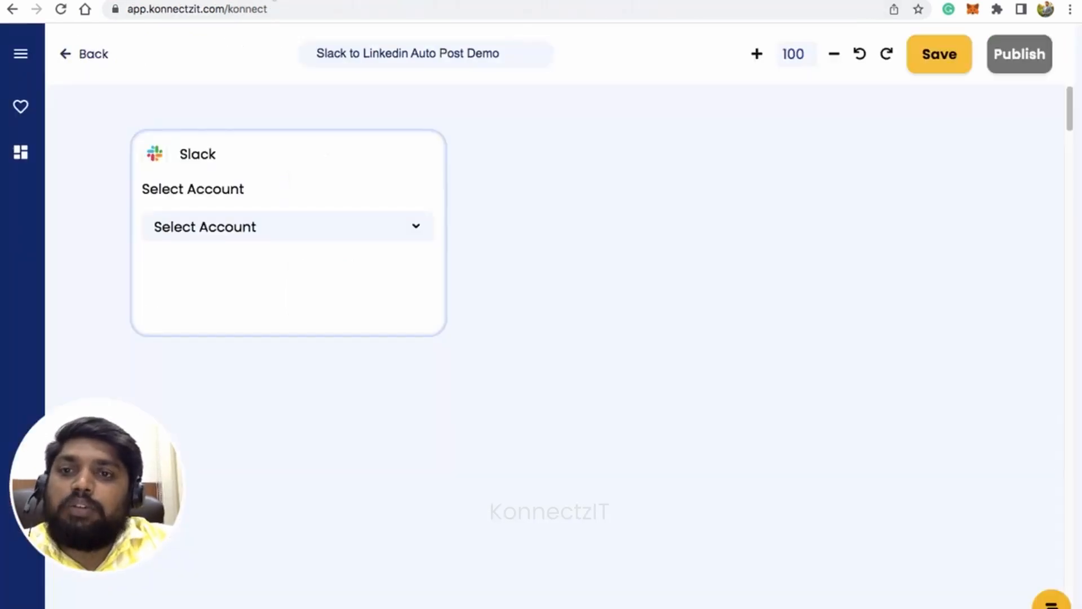
click(285, 237)
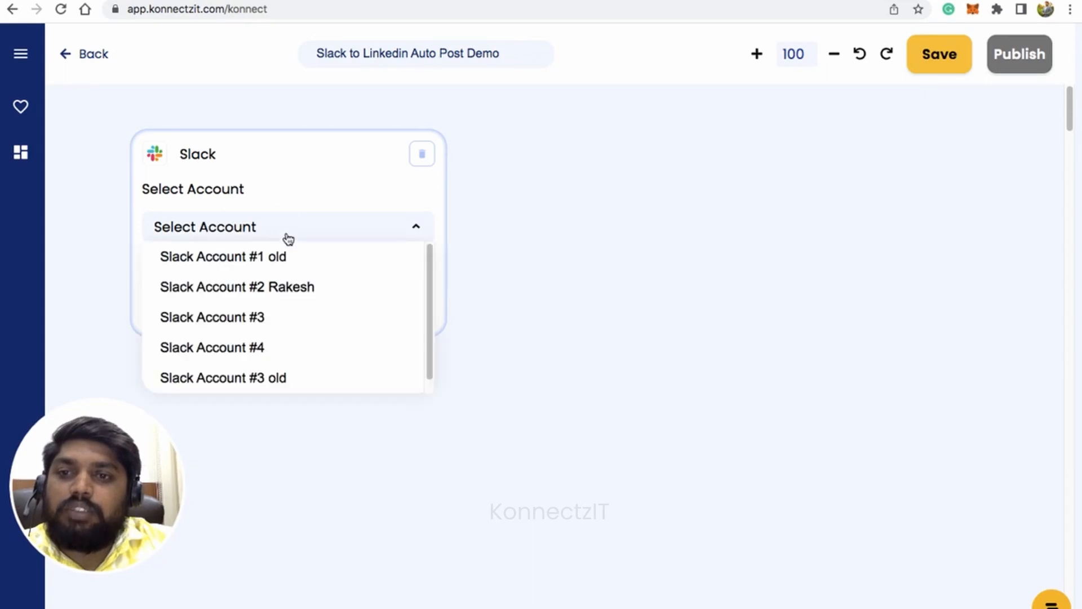
click(305, 349)
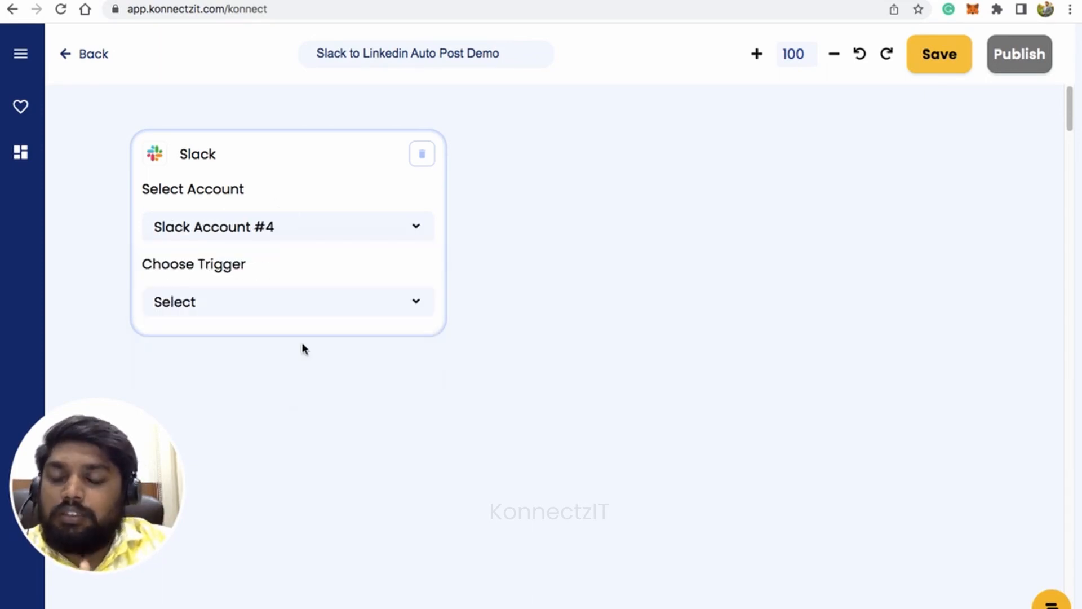
click(319, 299)
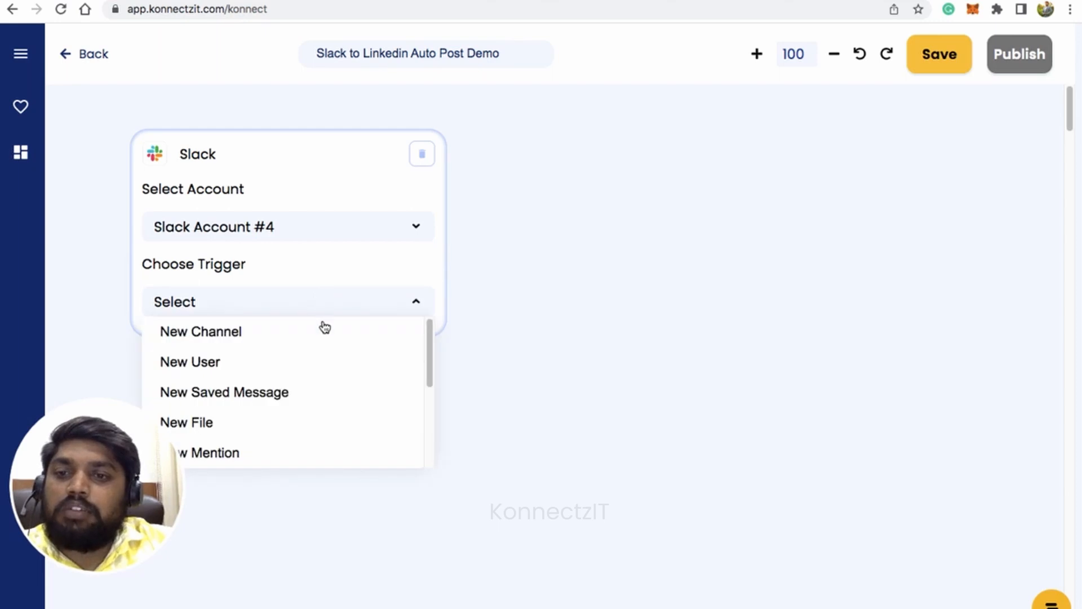
scroll(331, 362, down, 5)
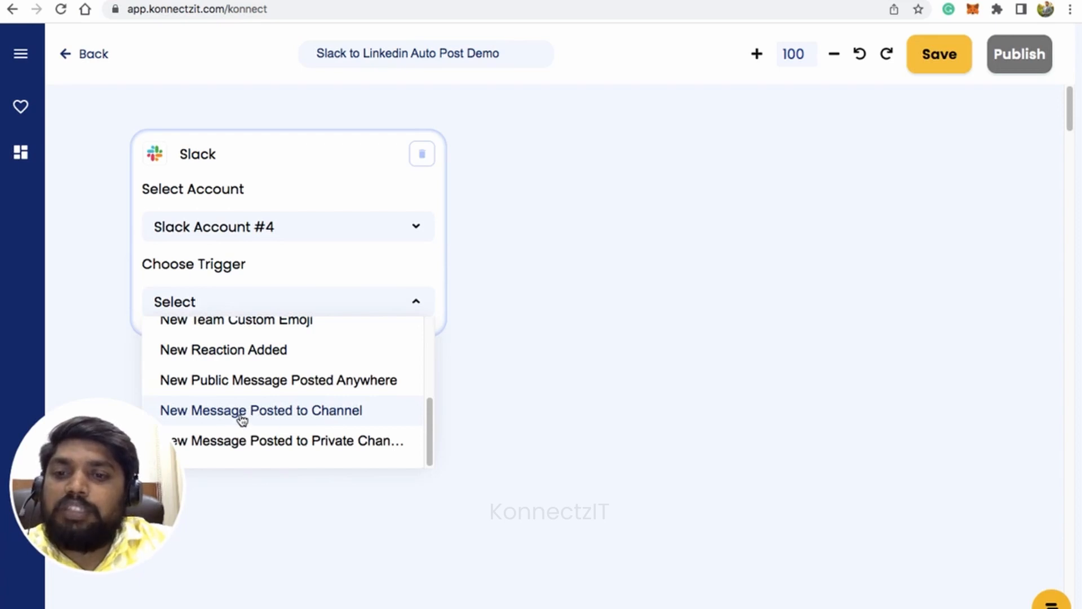
click(325, 415)
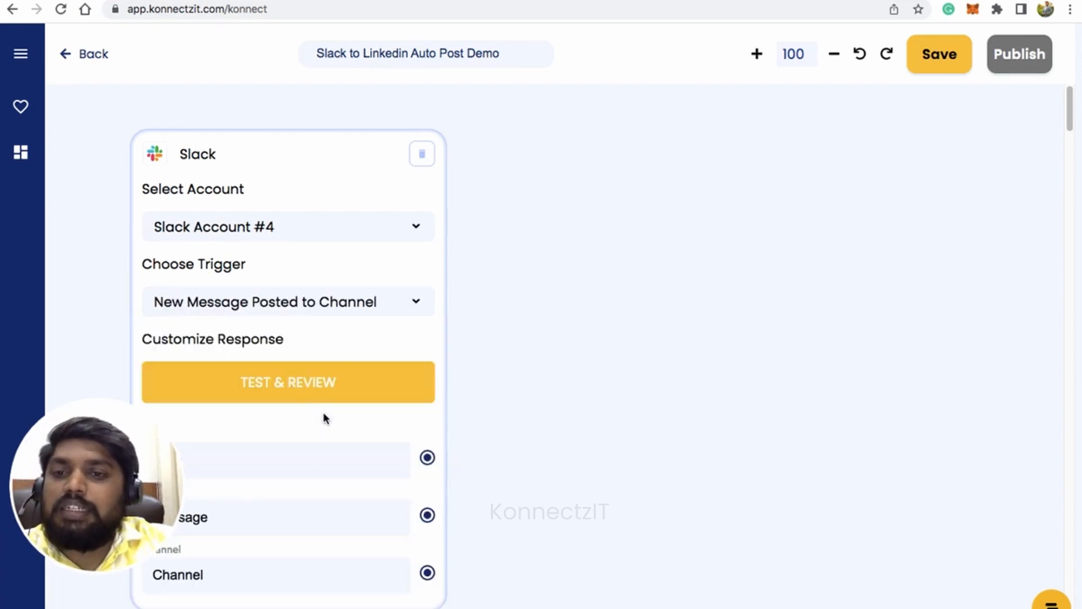
Test and review the Slack trigger to fetch sample data, and arrange the whole card near the canvas's left edge.
click(339, 373)
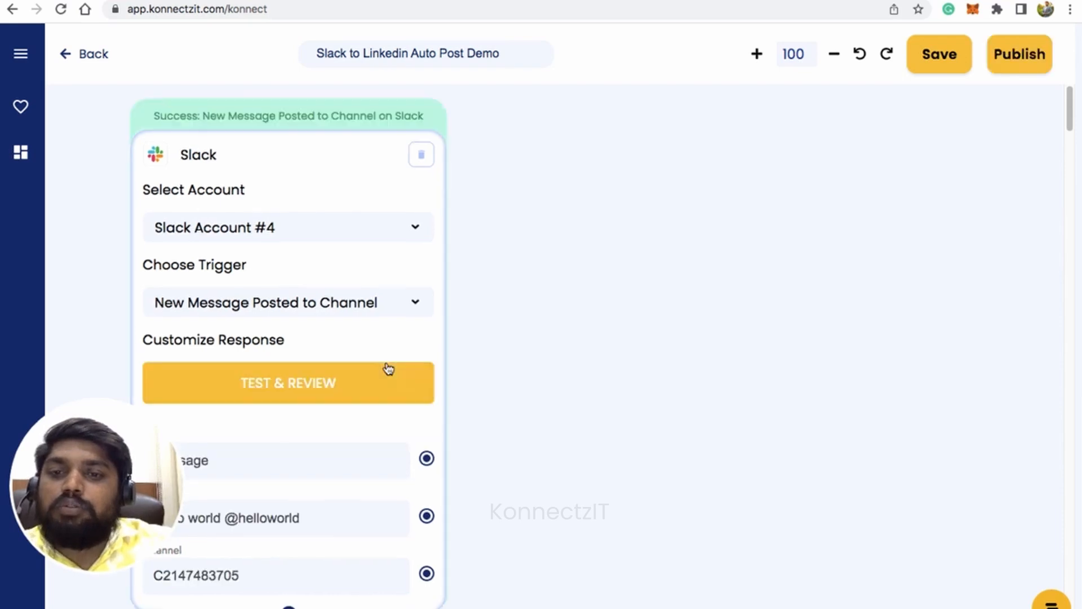
scroll(425, 345, down, 1)
scroll(401, 389, down, 1)
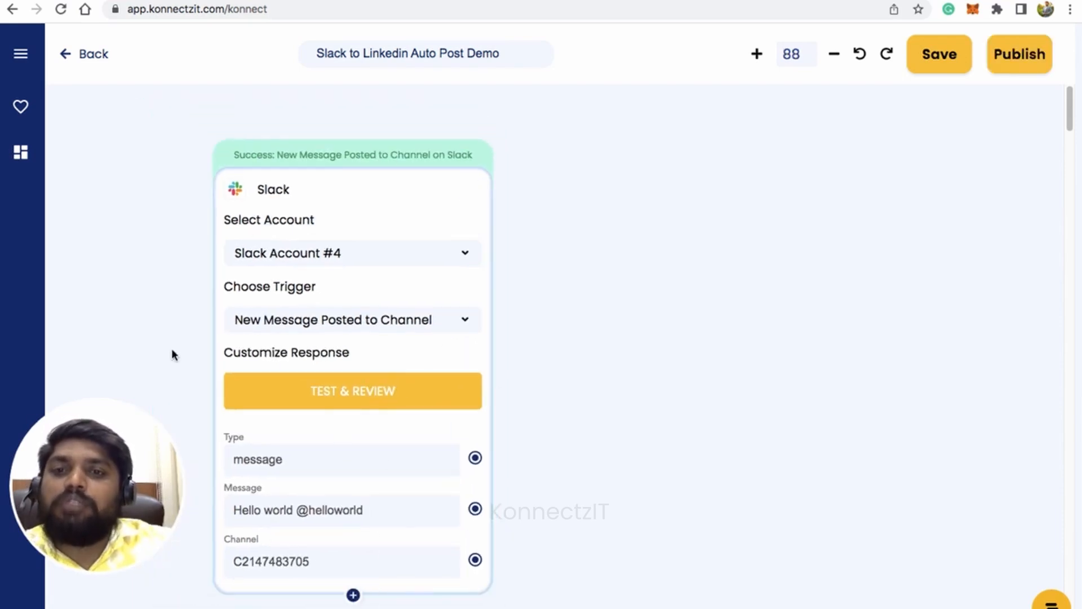
drag(380, 203, 325, 174)
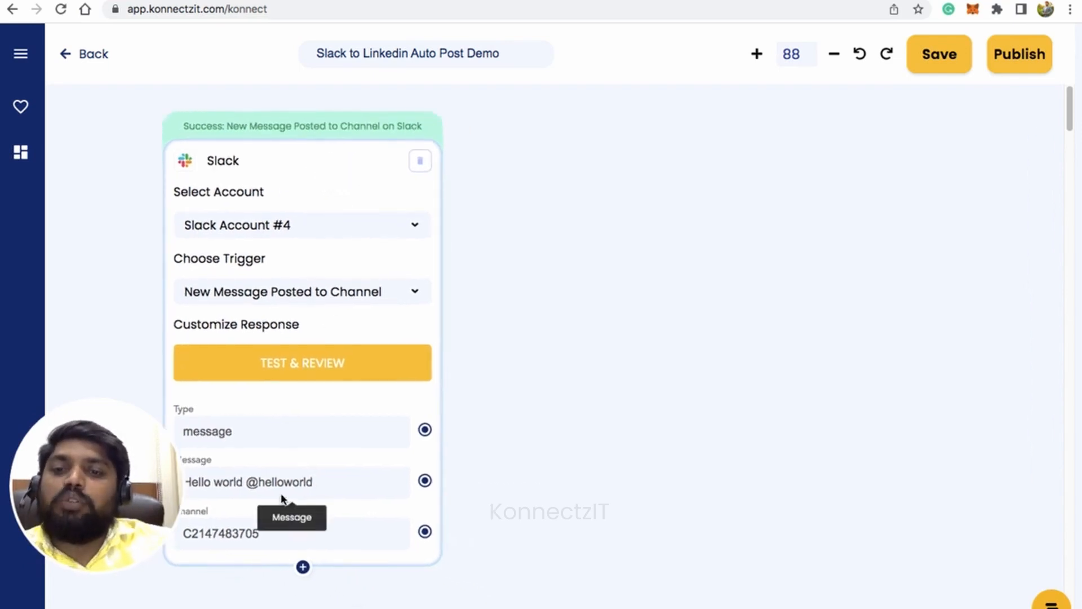
drag(323, 328, 351, 325)
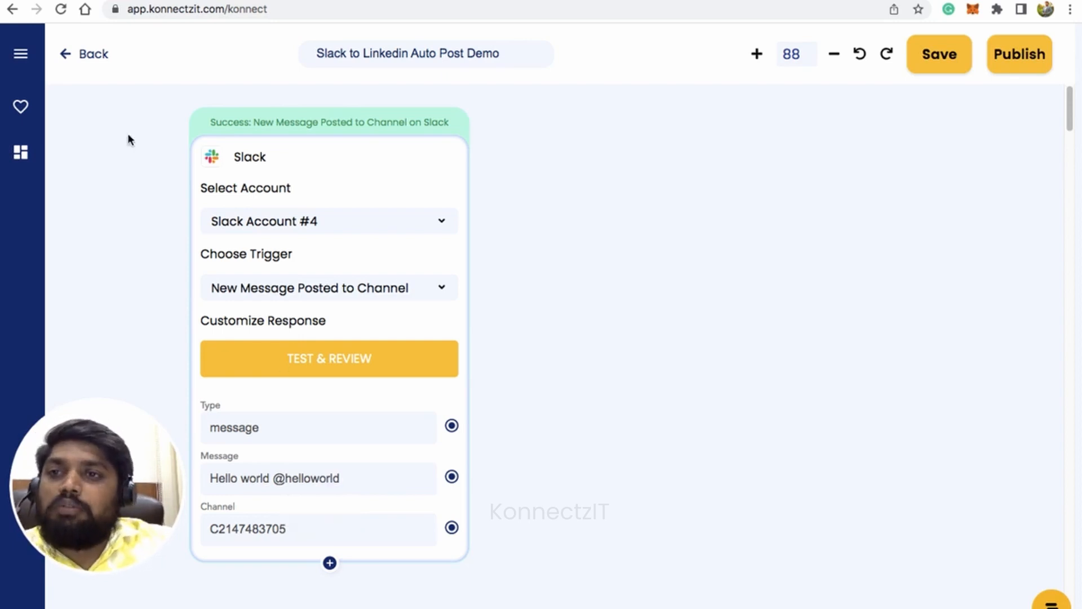
Add a TextSplitter card to the canvas, collapse the app list, and place the card beside the Slack card.
click(20, 54)
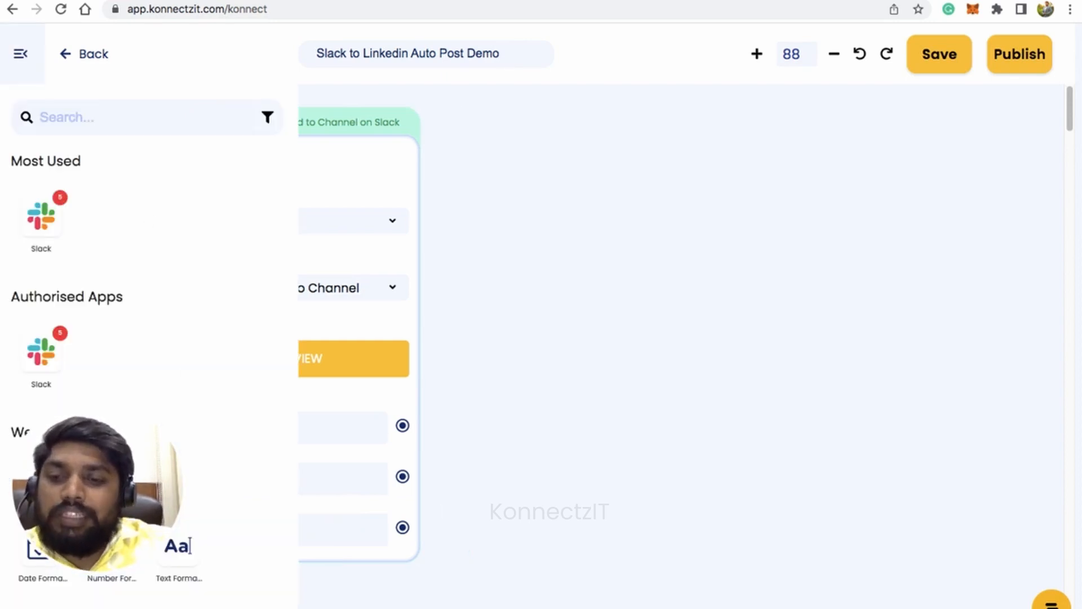
drag(243, 603, 563, 261)
click(21, 55)
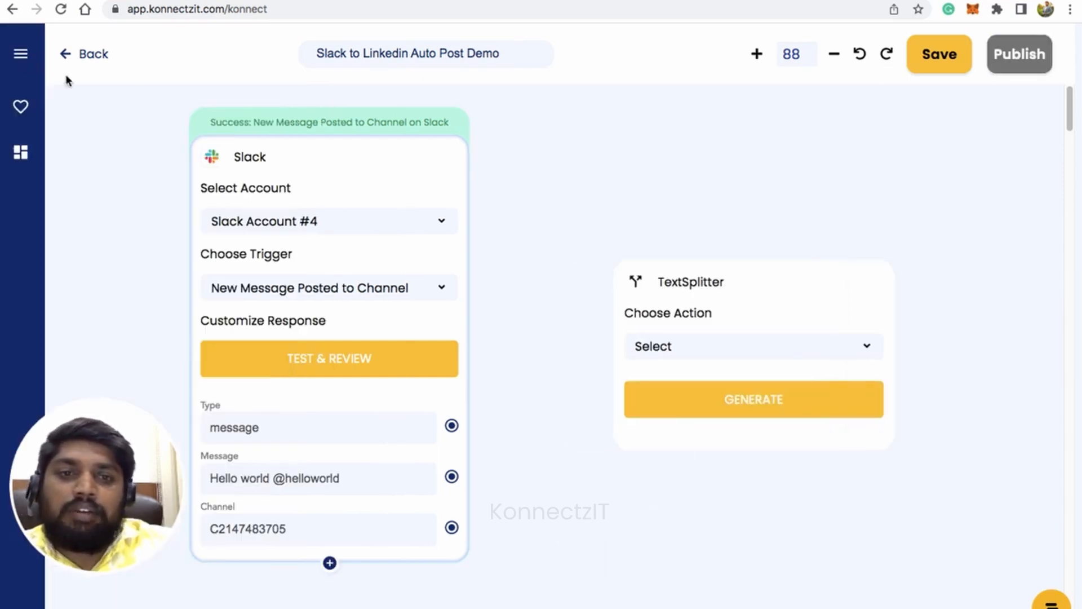
drag(817, 303, 717, 179)
Set TextSplitter to Split Text with segment index All and separator @, map Slack's Message to its Text, and generate the split.
click(696, 239)
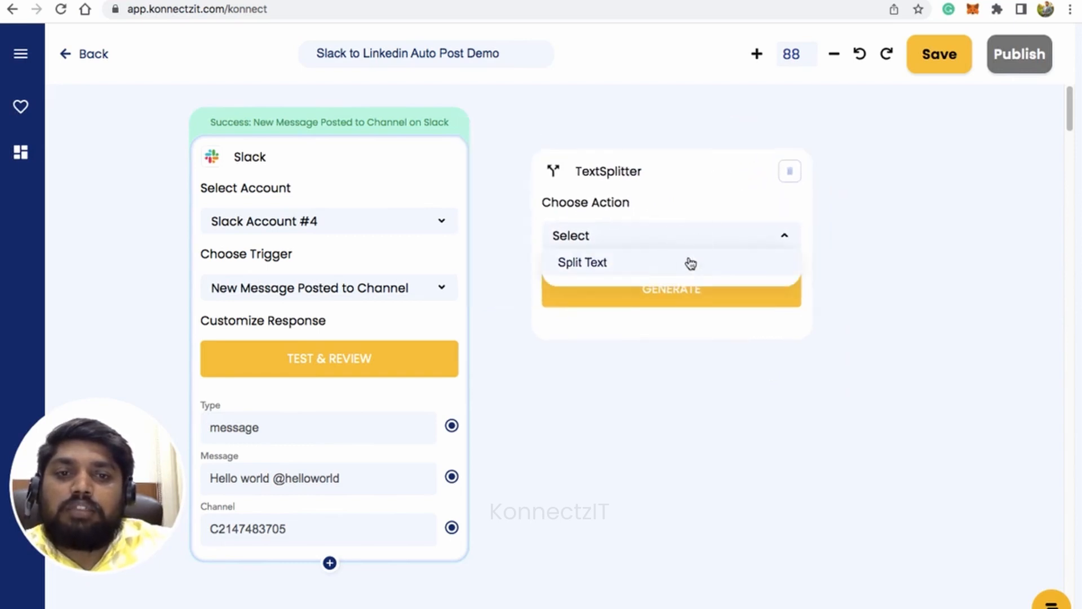
click(689, 262)
click(631, 369)
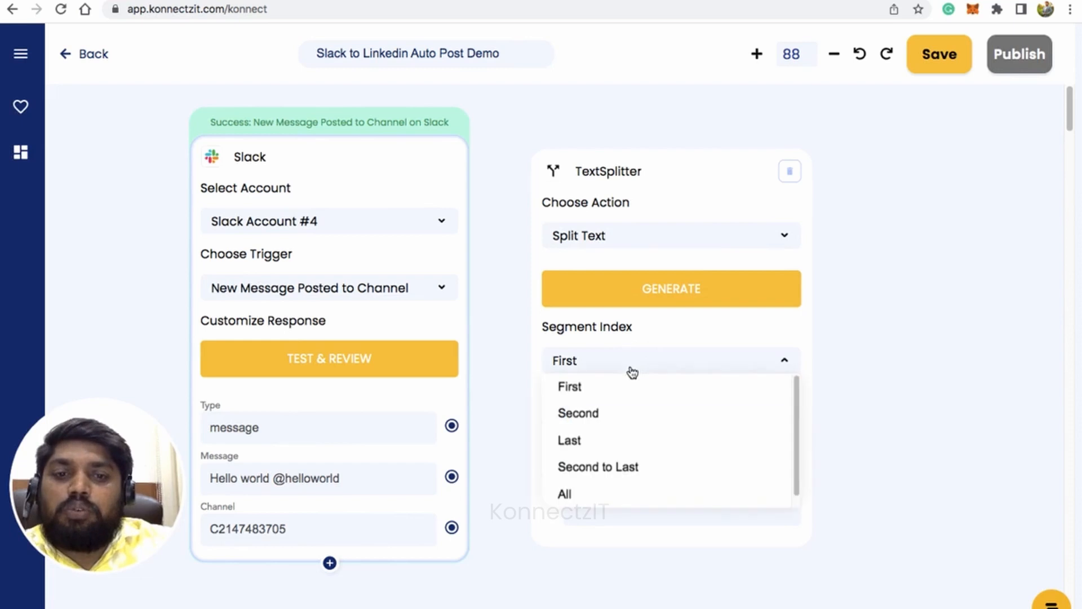
click(581, 490)
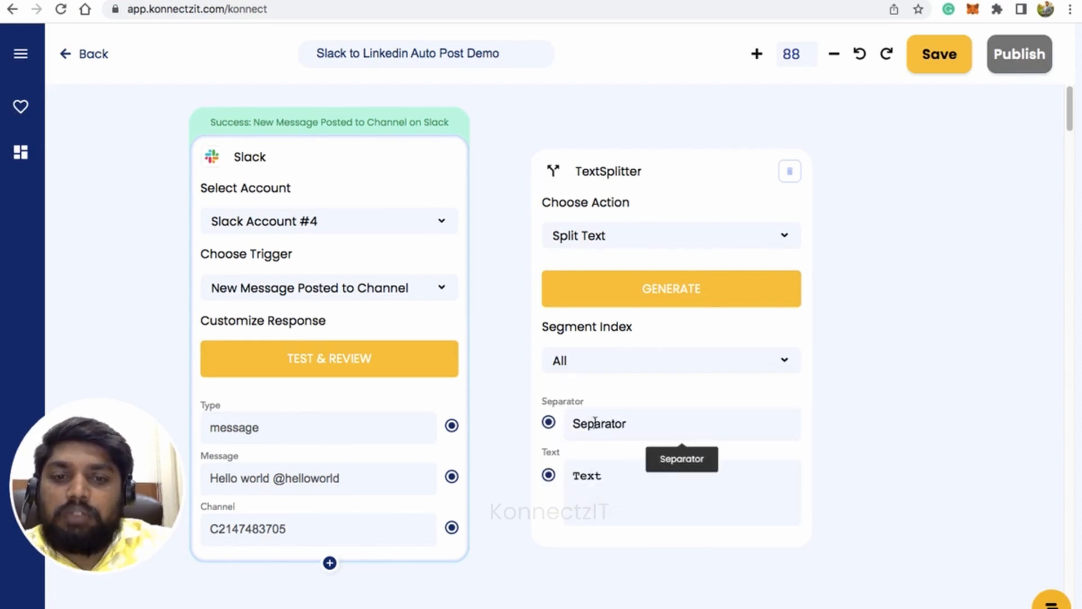
text(@)
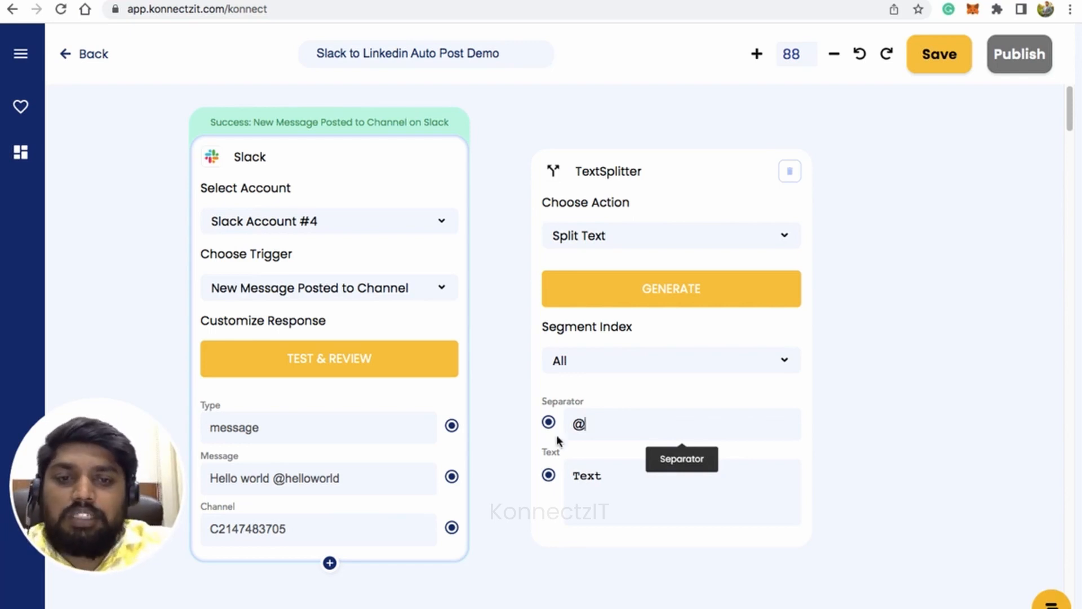
drag(456, 477, 546, 478)
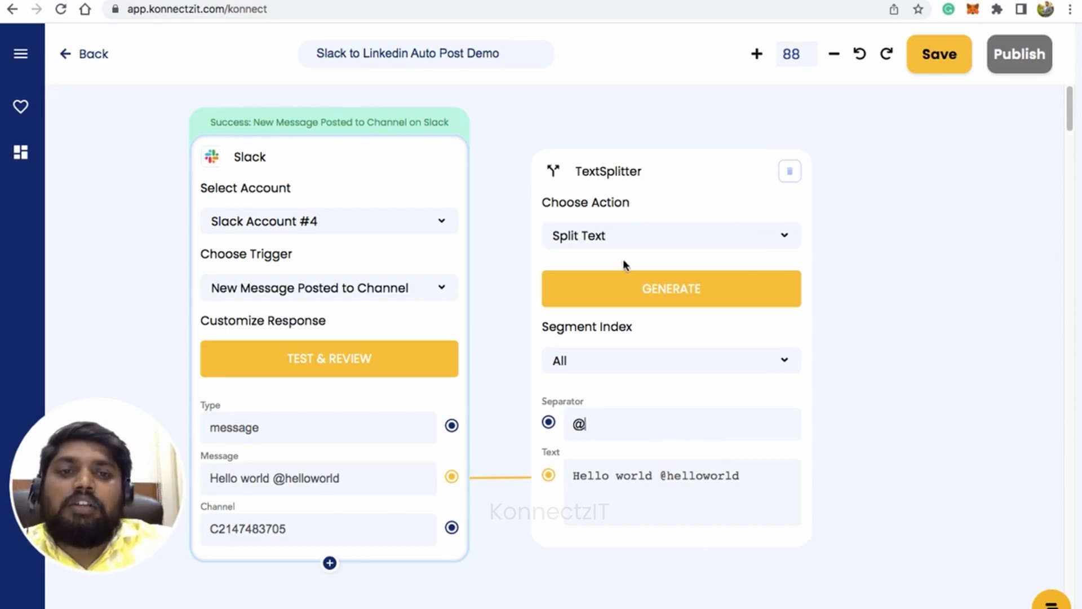
click(640, 286)
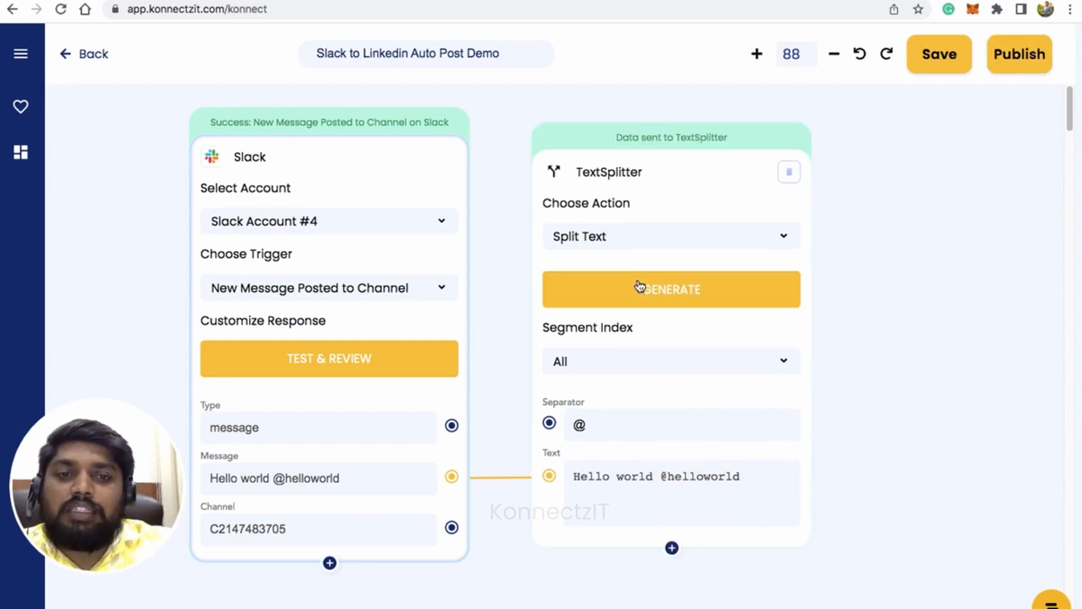
Add result item 1 as an output field of the TextSplitter card and shift the card slightly up on the canvas.
click(672, 547)
click(203, 117)
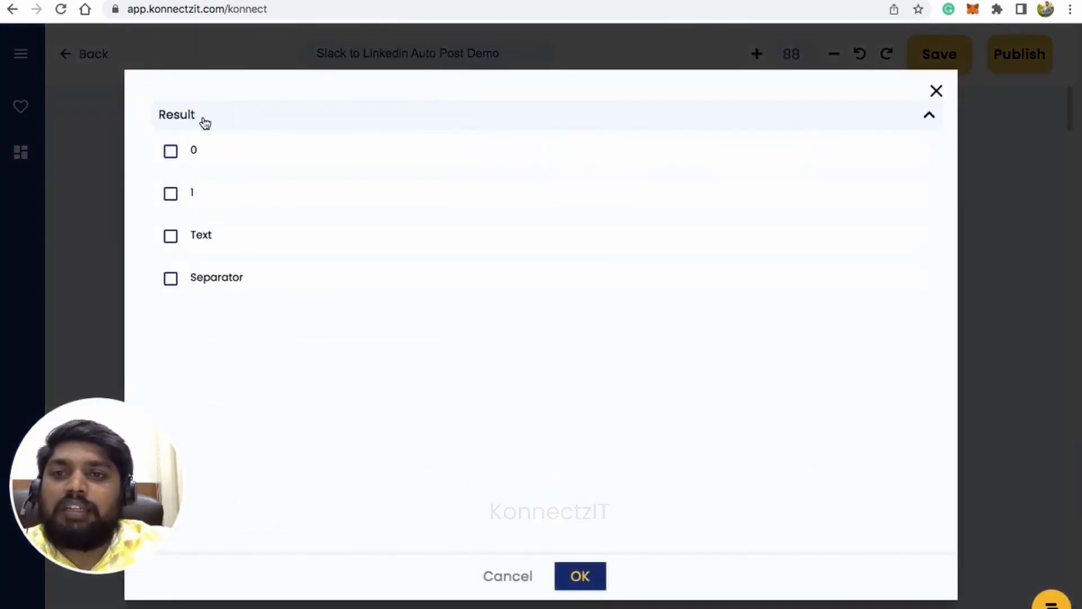
click(171, 194)
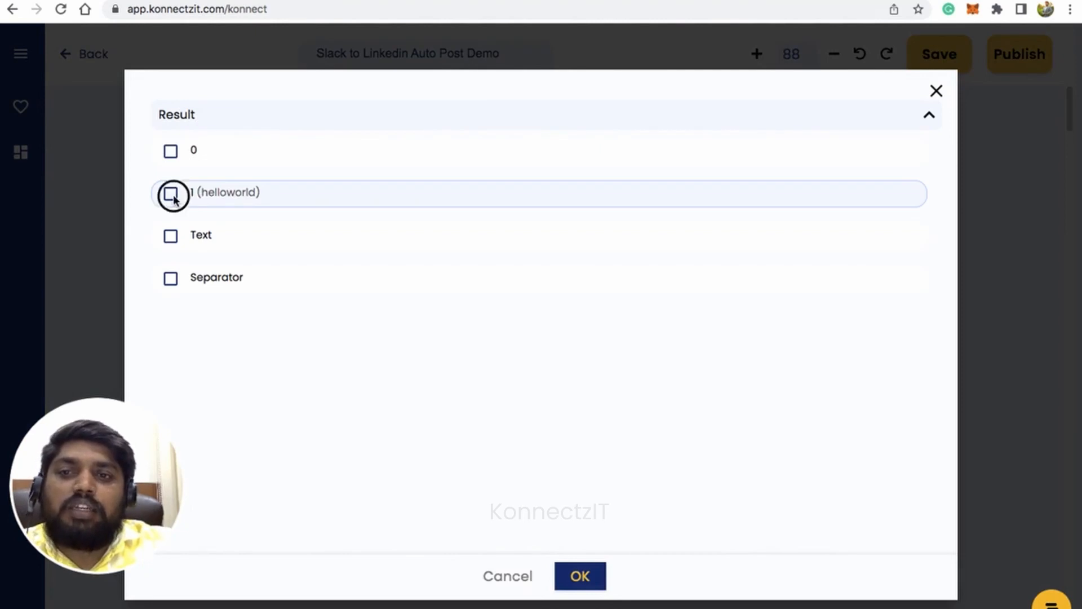
click(580, 575)
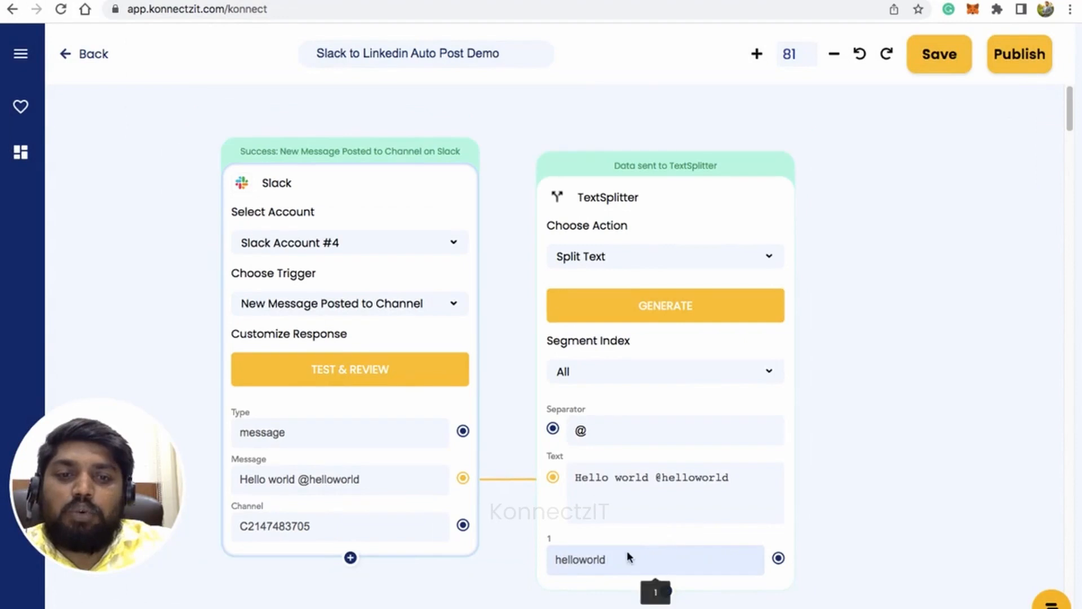
drag(906, 400, 862, 386)
drag(654, 188, 647, 150)
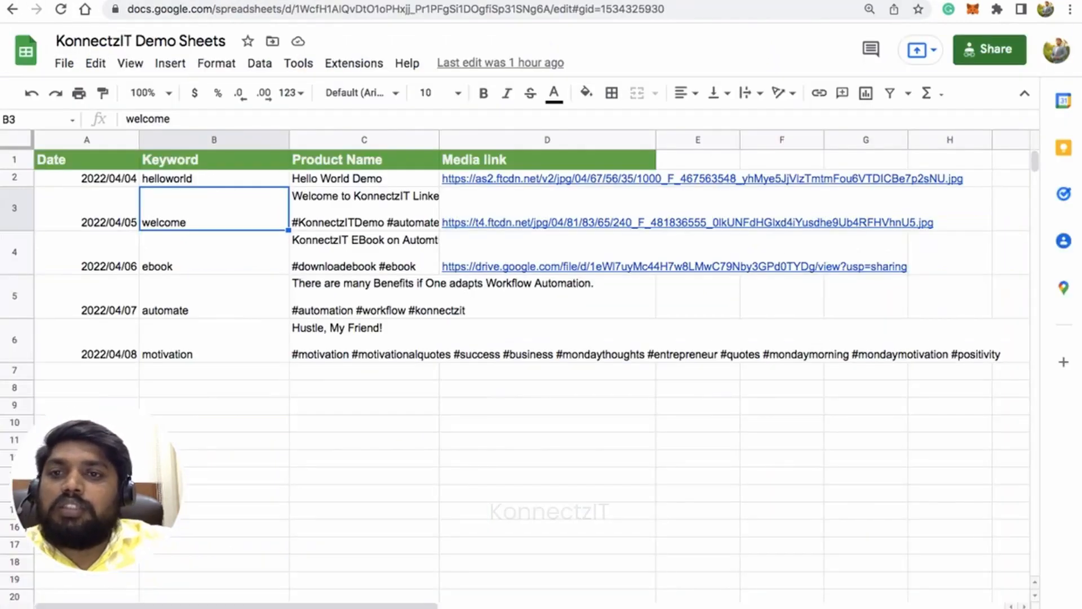
Check the helloworld keyword and its product name in the KonnectzIT Demo Sheets spreadsheet.
click(183, 179)
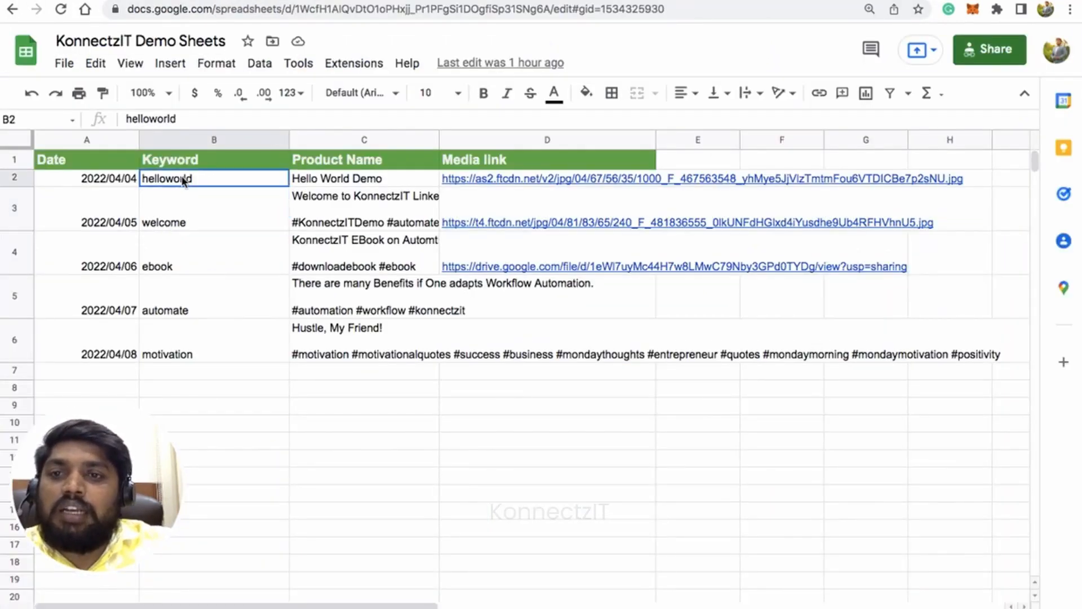
click(334, 182)
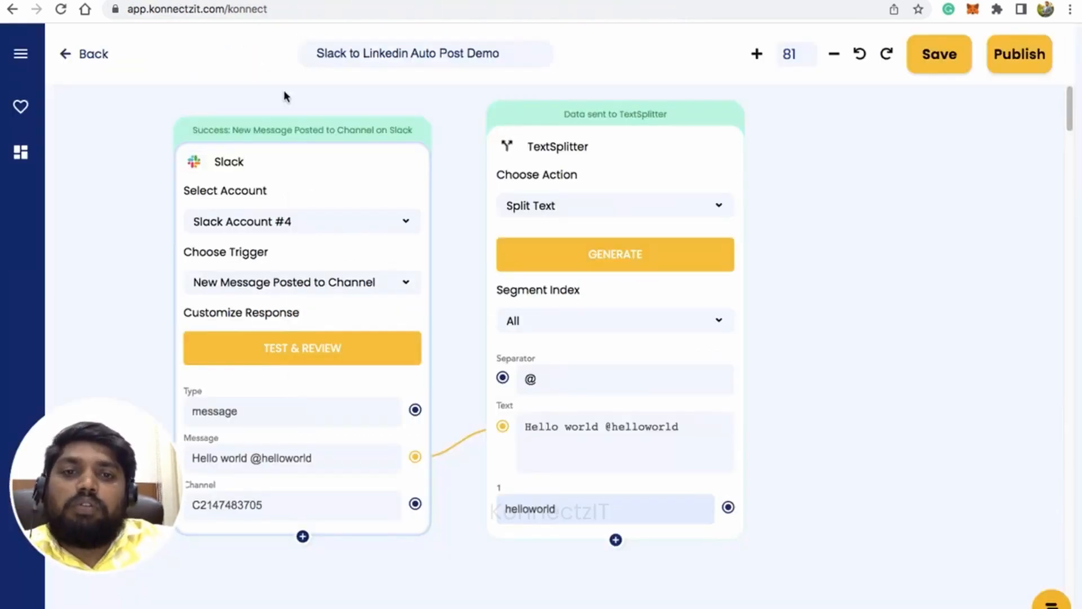
Switch back to KonnectzIT, find the Google Sheet app by searching "sheet", and place its card on the canvas beside the TextSplitter card.
scroll(314, 181, down, 2)
drag(816, 305, 736, 307)
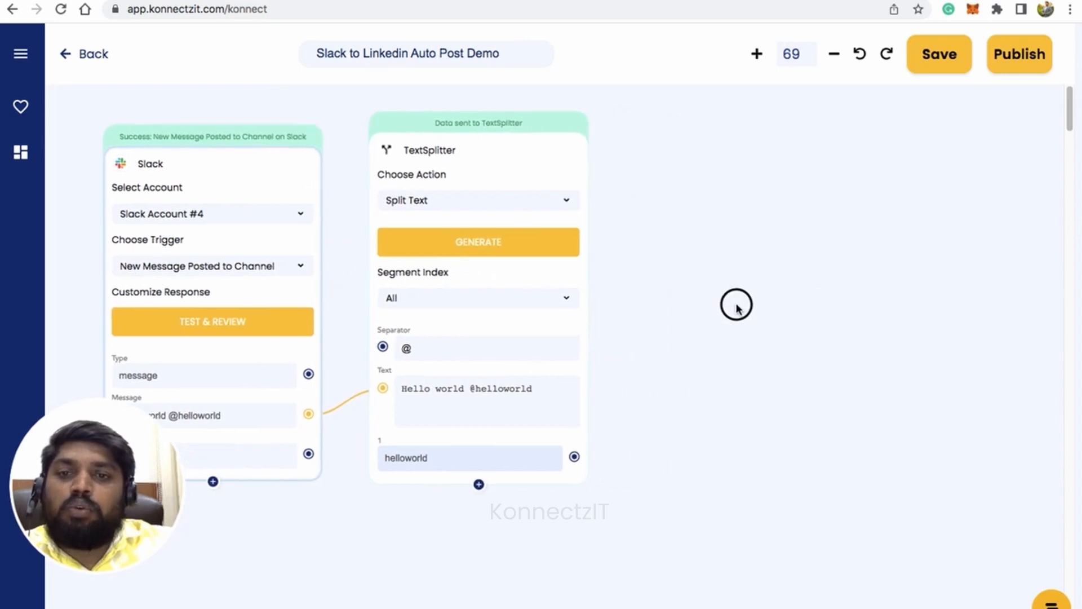
click(23, 56)
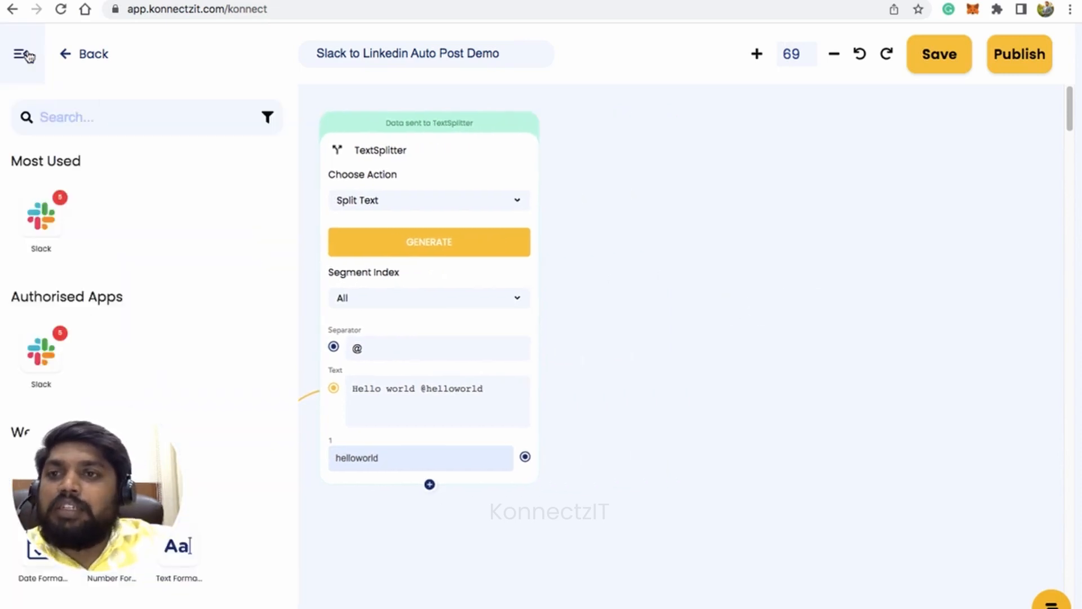
click(85, 115)
text(sh)
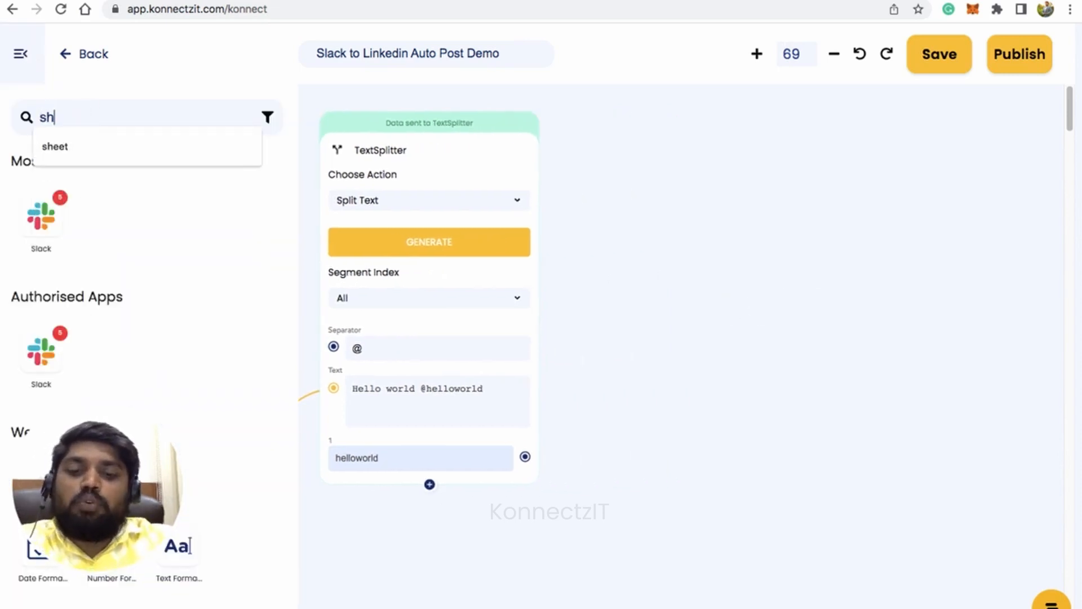
text(eet)
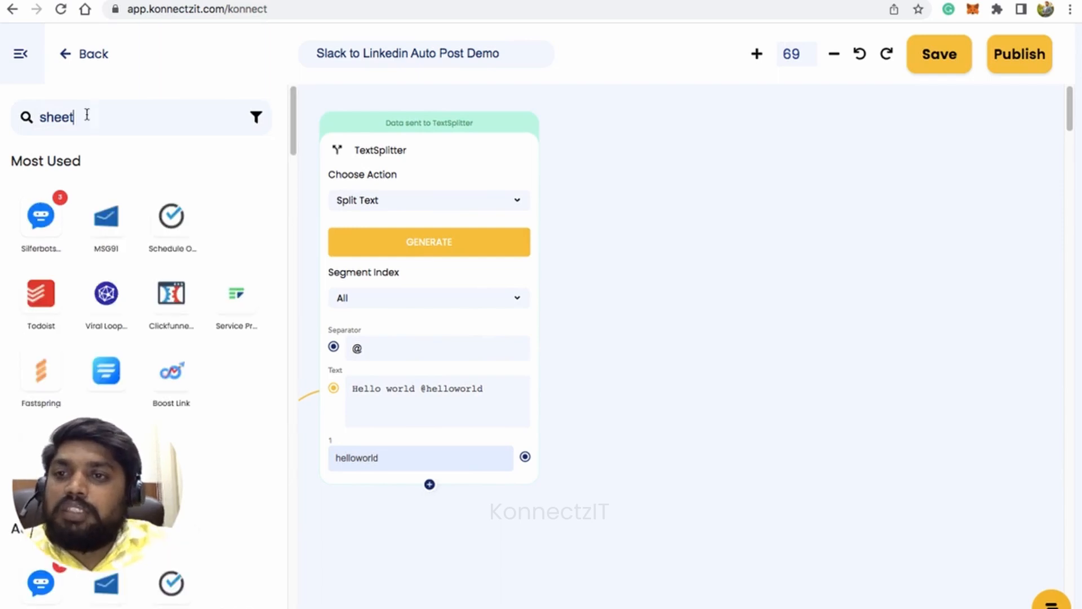
drag(41, 214, 603, 159)
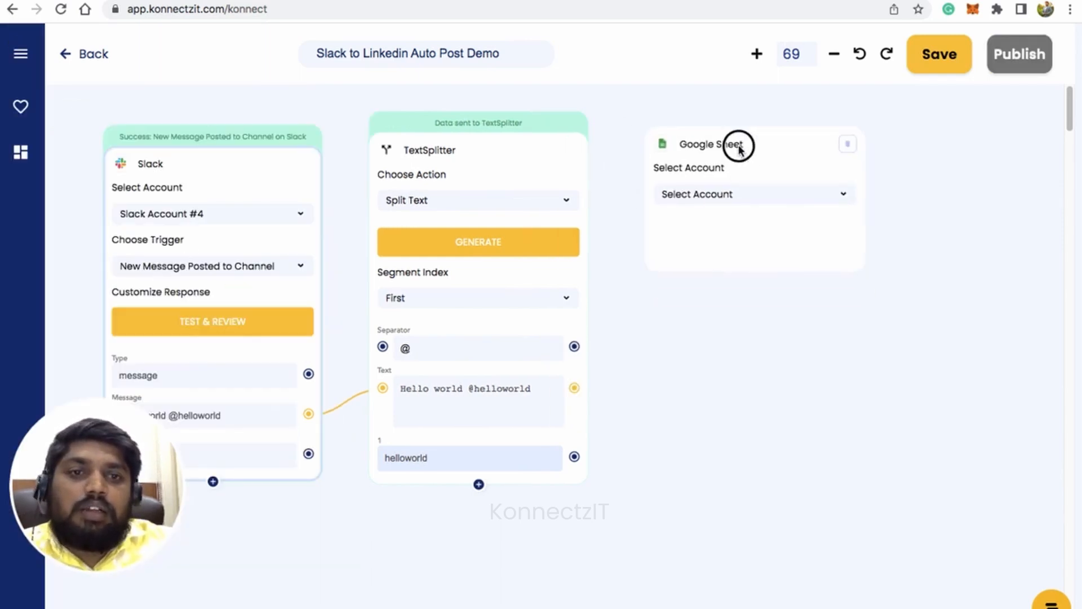
Configure the Google Sheet card with Google Sheet Account #5 and the action Lookup Spreadsheet.
click(723, 195)
click(735, 299)
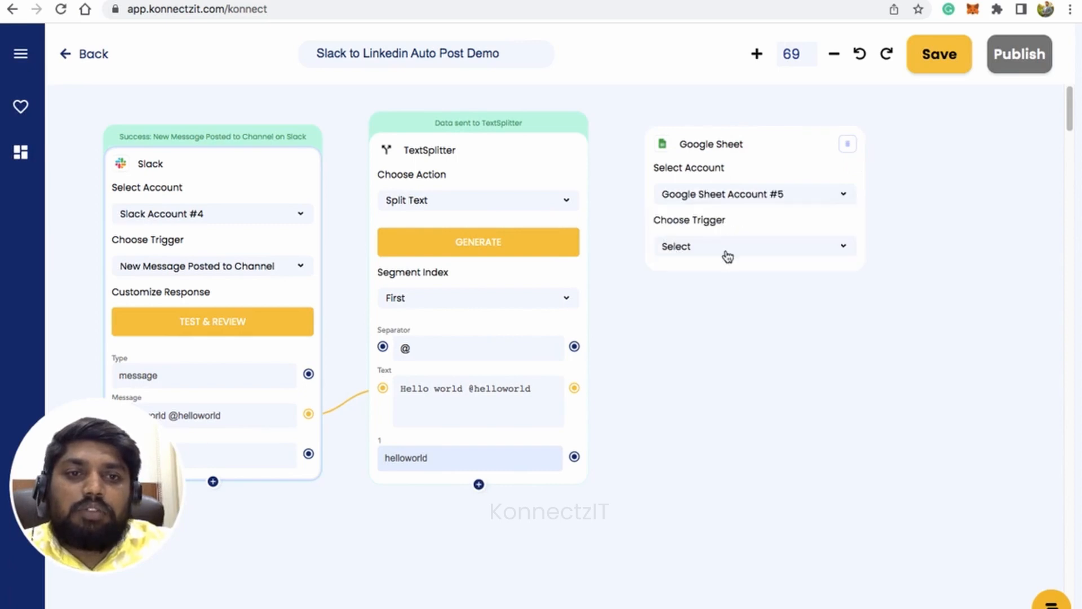
click(727, 250)
scroll(740, 312, down, 2)
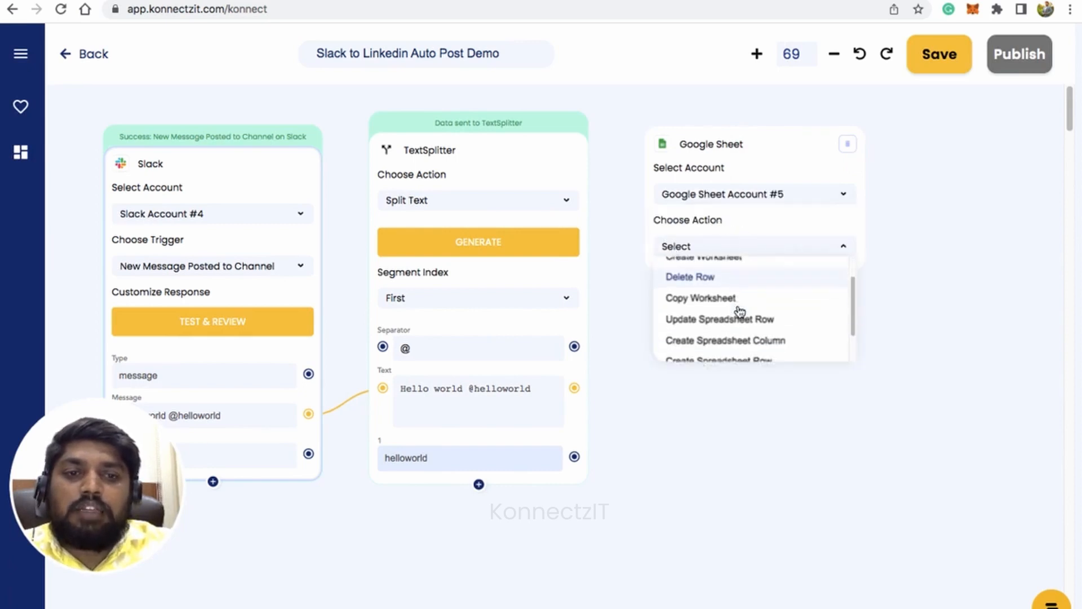
click(730, 348)
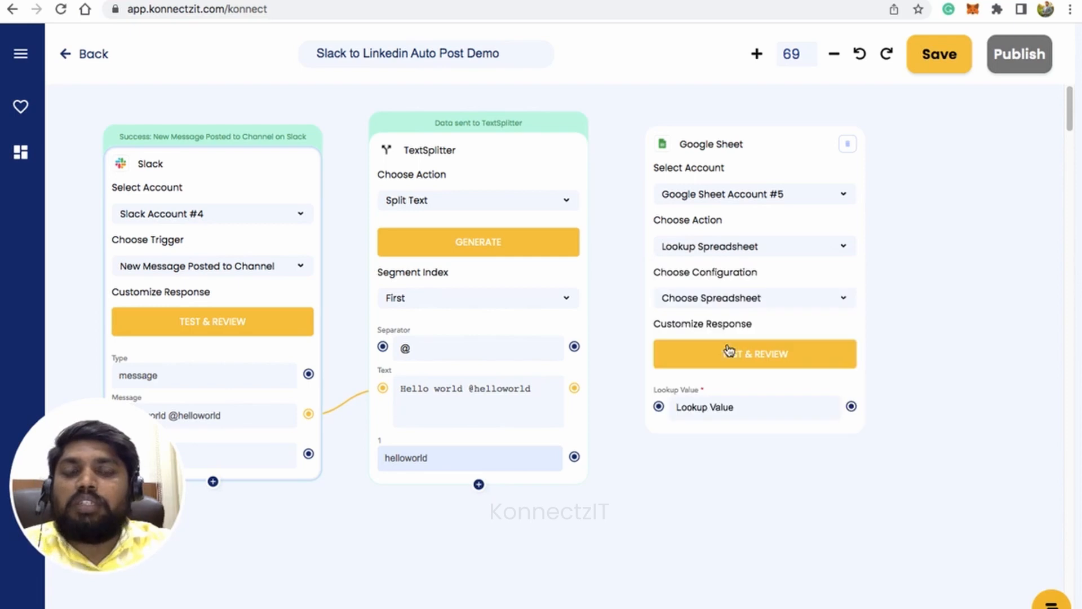
Set the lookup to the KonnectzIT Demo Sheets spreadsheet, the Tutorials Demo sheet, and the Keyword header.
click(740, 298)
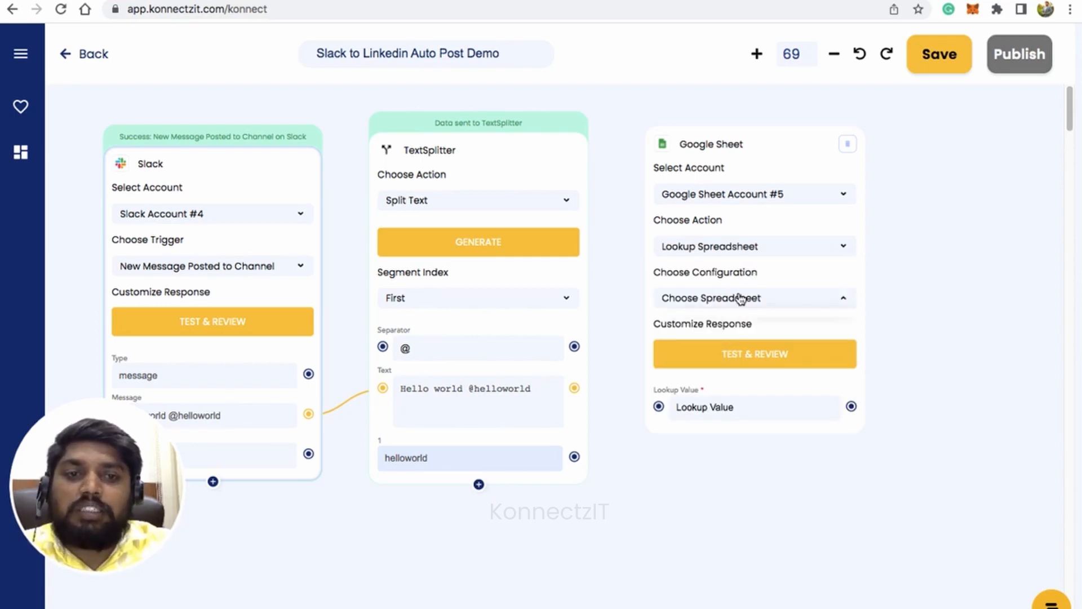
click(733, 316)
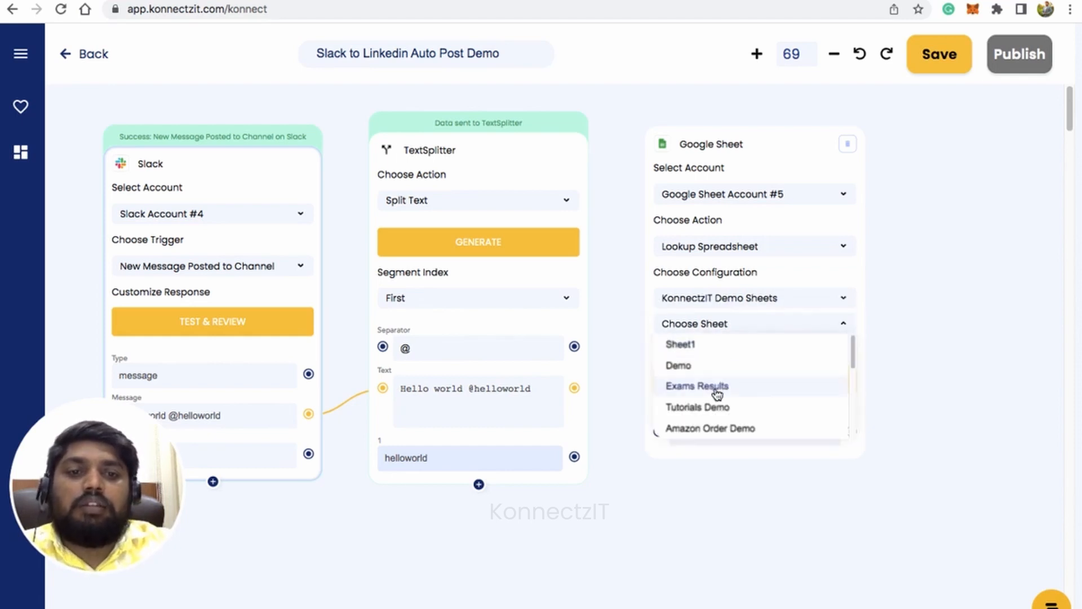
click(716, 407)
click(727, 351)
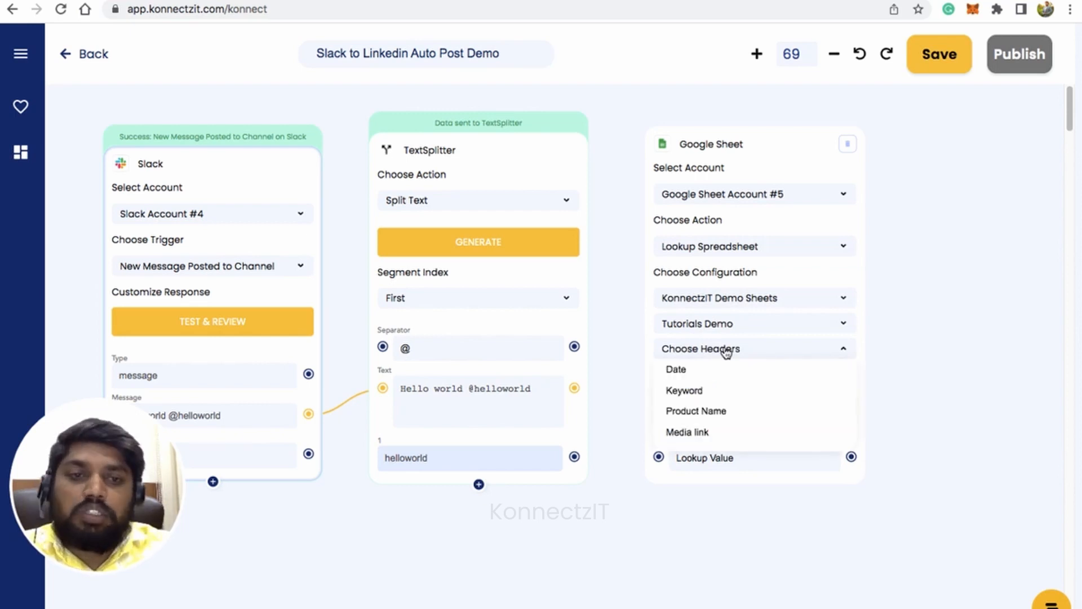
click(711, 392)
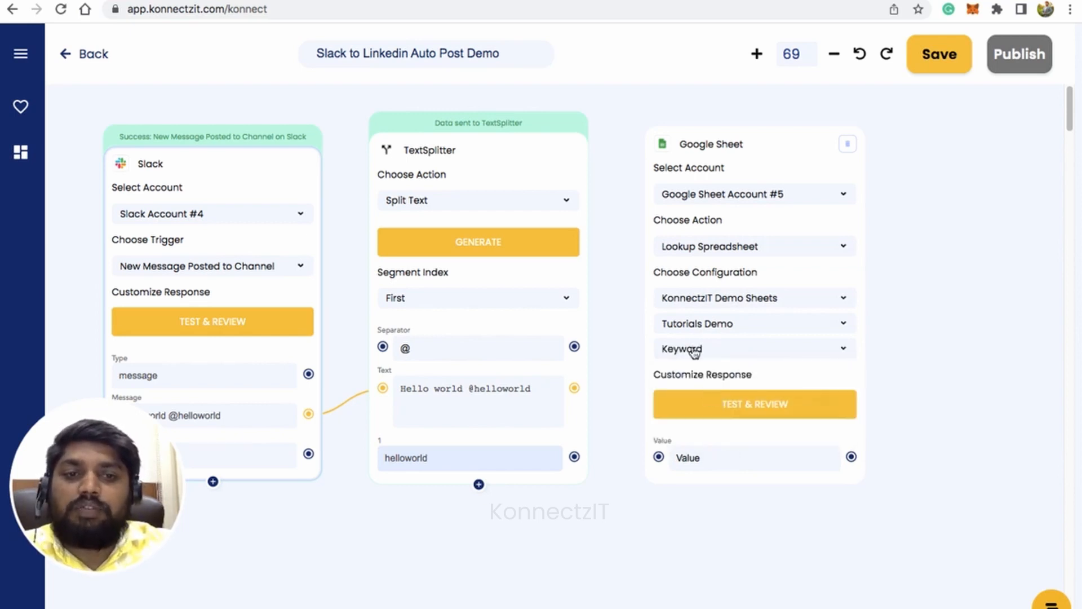
Map TextSplitter's output 1 to the Google Sheet lookup value and test the lookup.
drag(574, 457, 657, 456)
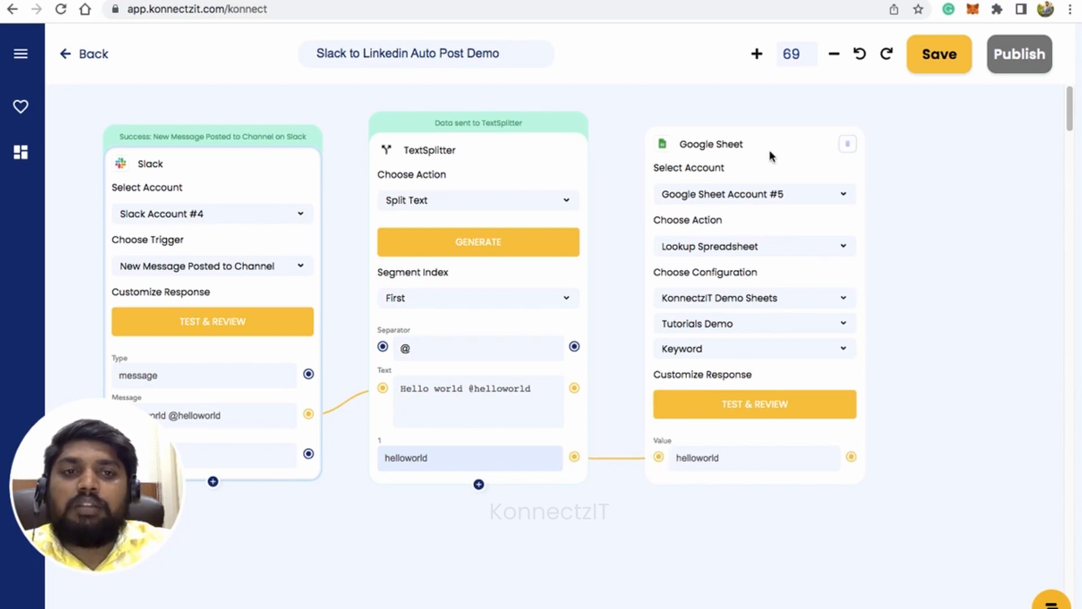
mouse_move(771, 157)
mouse_down()
mouse_move(713, 133)
mouse_move(749, 133)
mouse_move(755, 146)
mouse_up()
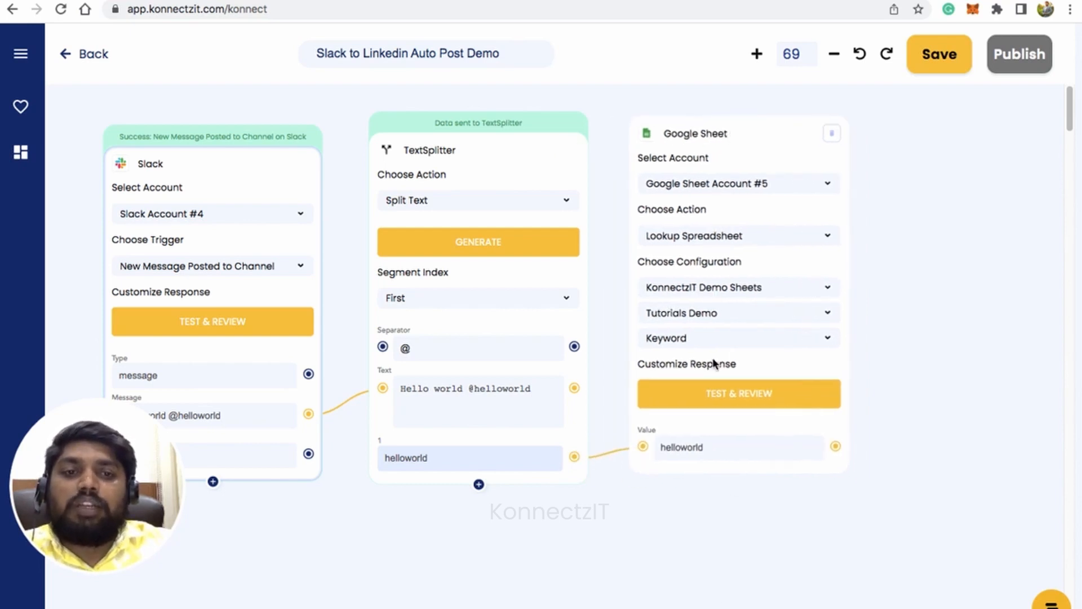
click(721, 394)
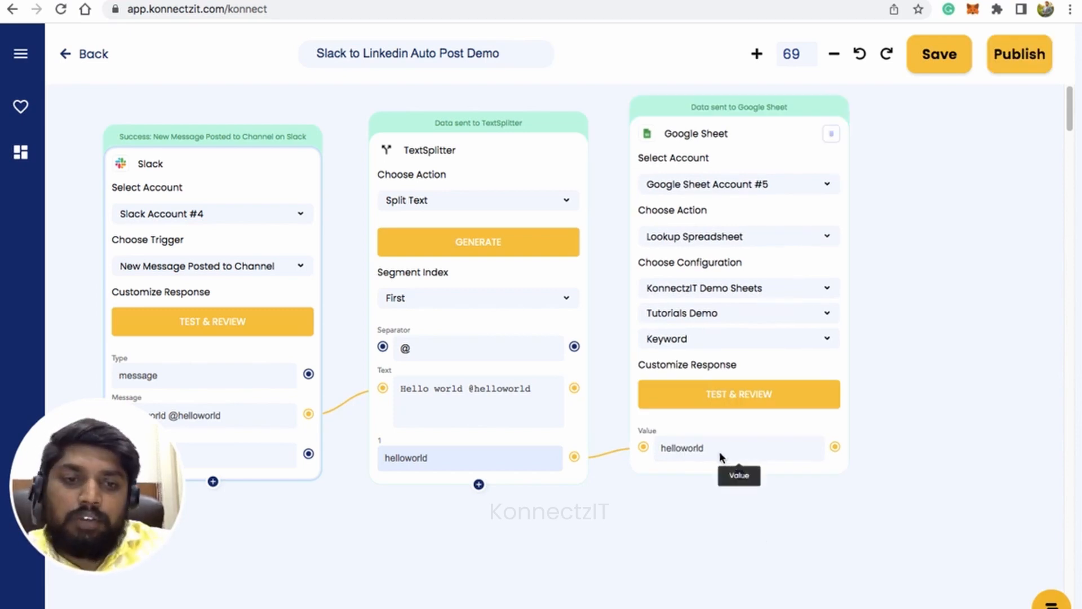
Include the Gs2 and Gs3 fields from the lookup response in the Google Sheet card's outputs.
click(739, 476)
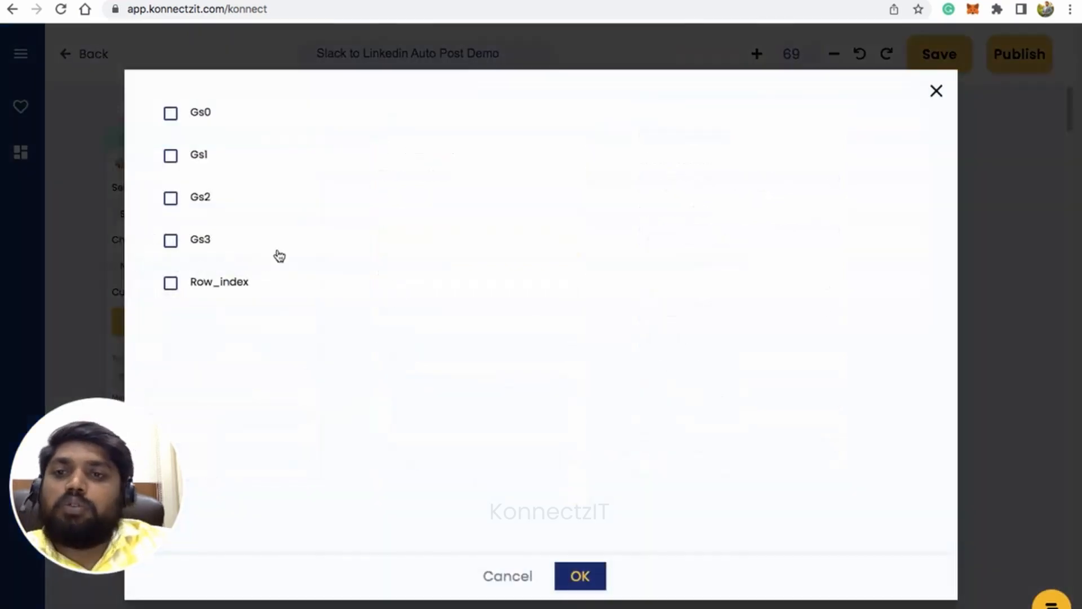
click(171, 198)
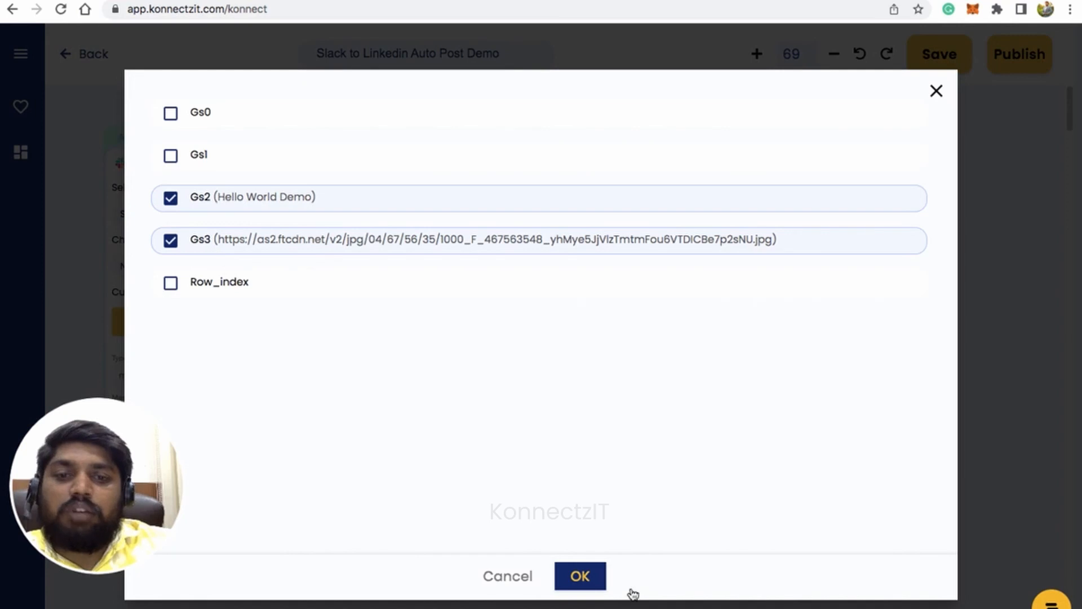
click(583, 578)
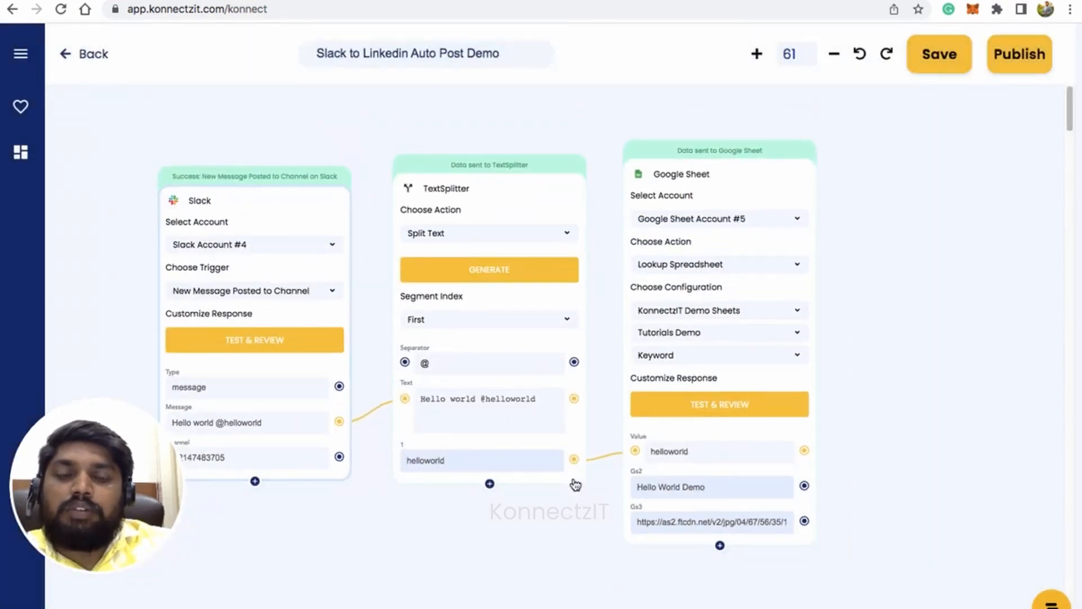
Find the LinkedIn app by searching "link" and place its card on the canvas beside the Google Sheet card.
drag(959, 485, 889, 459)
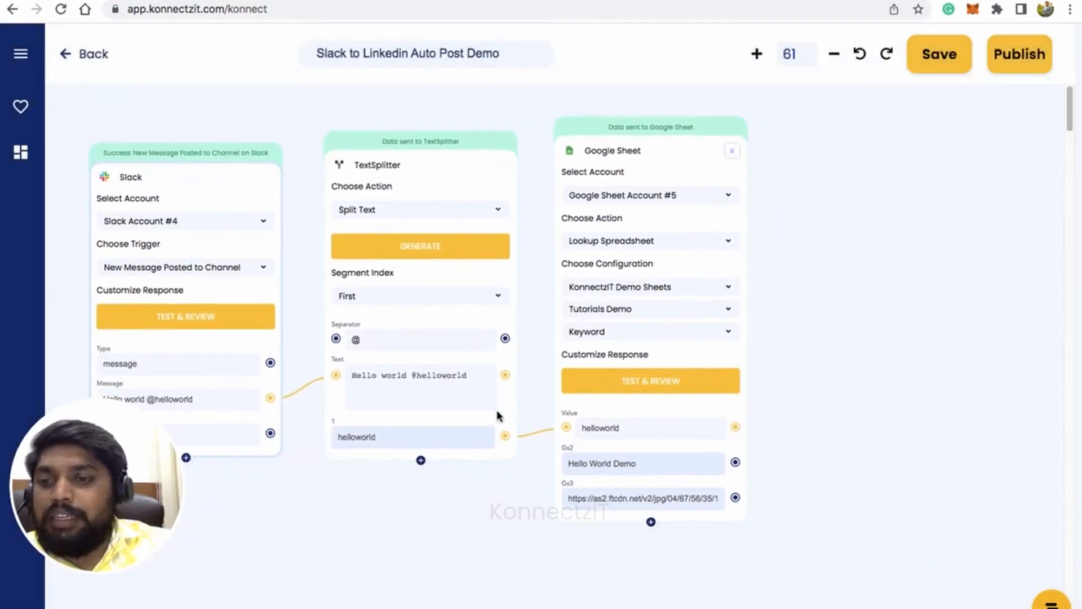
click(21, 53)
click(52, 119)
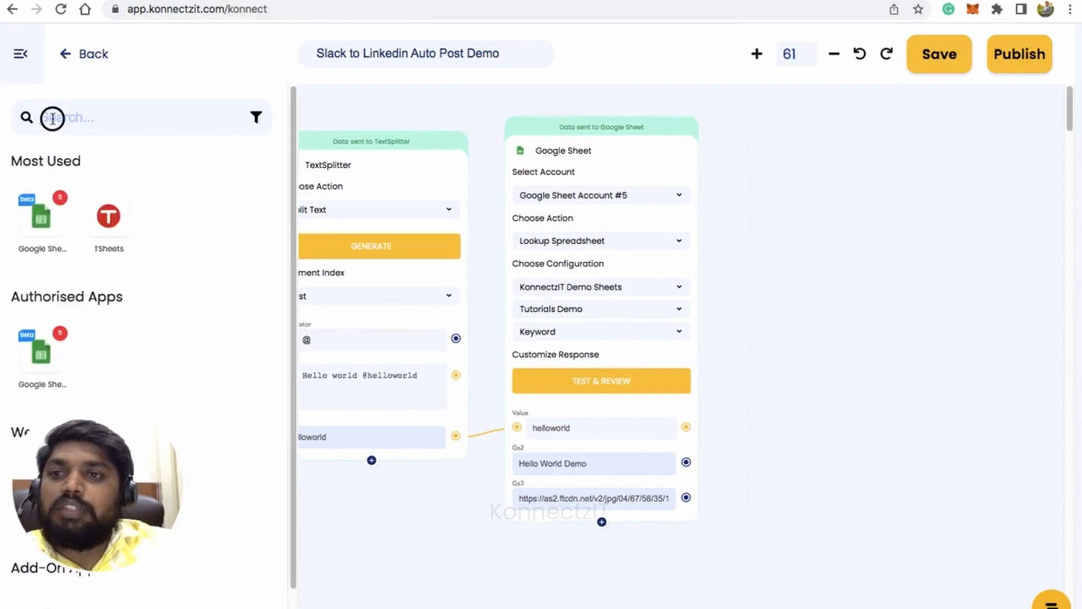
text(link)
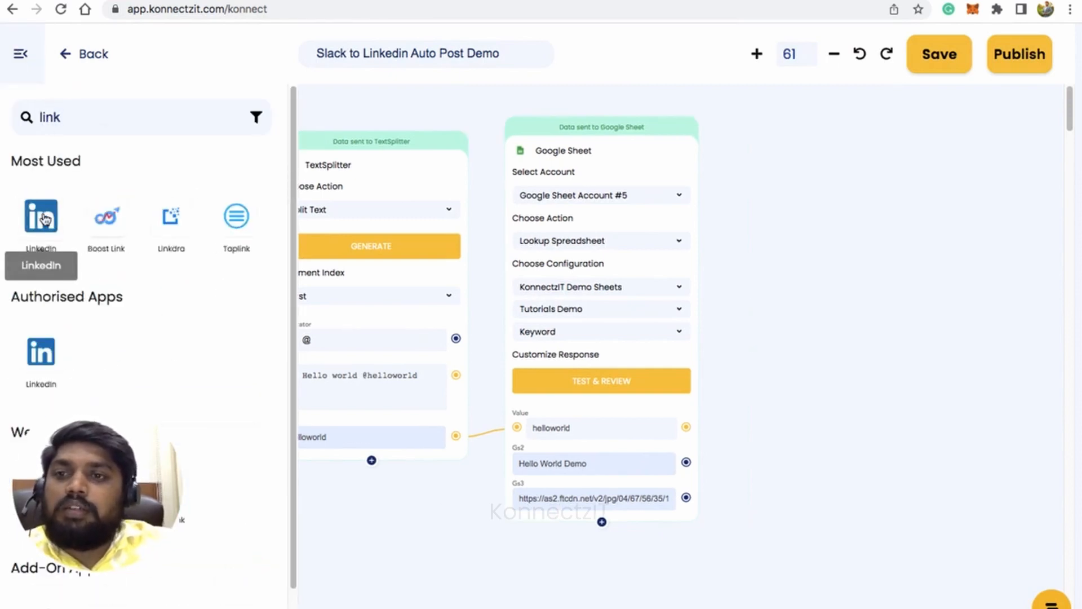
drag(40, 216, 812, 177)
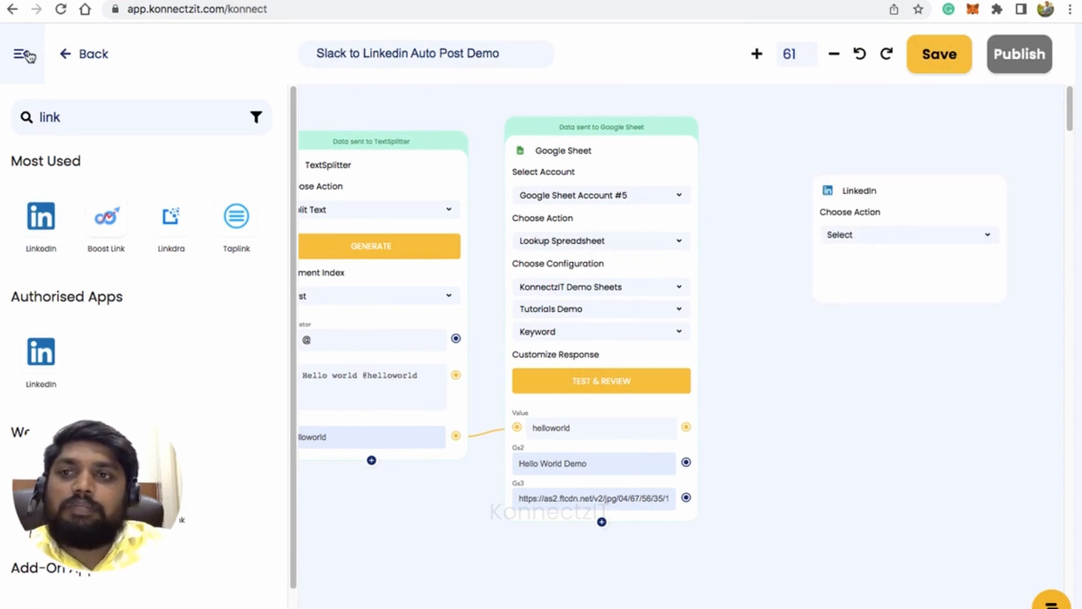
drag(913, 203, 850, 160)
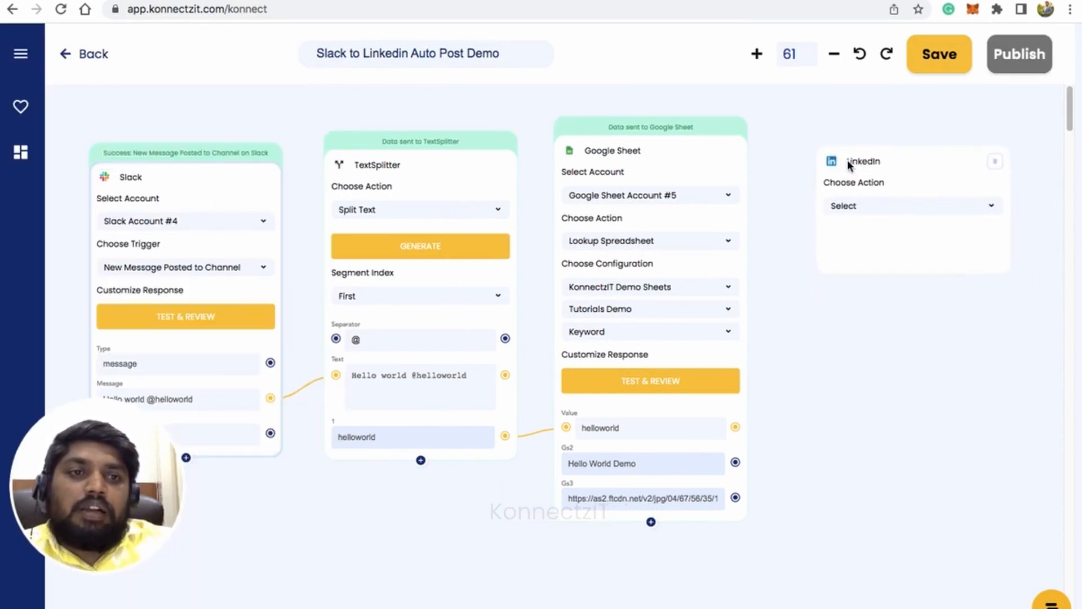
Configure the LinkedIn card with the action Create An Article Or Url Share, the account owner as author, and PUBLIC visibility.
click(873, 213)
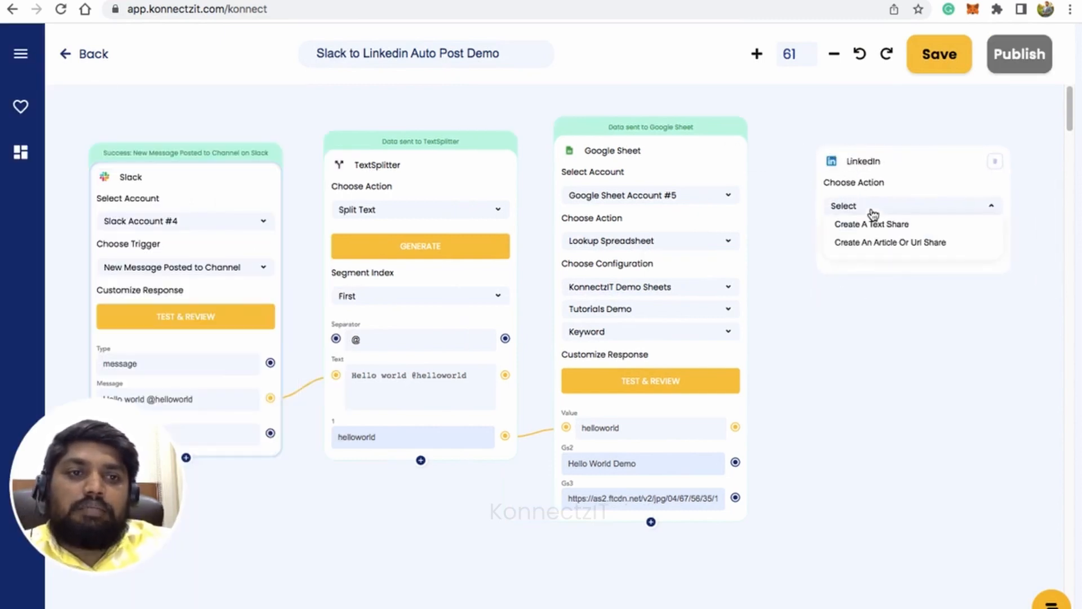
click(896, 243)
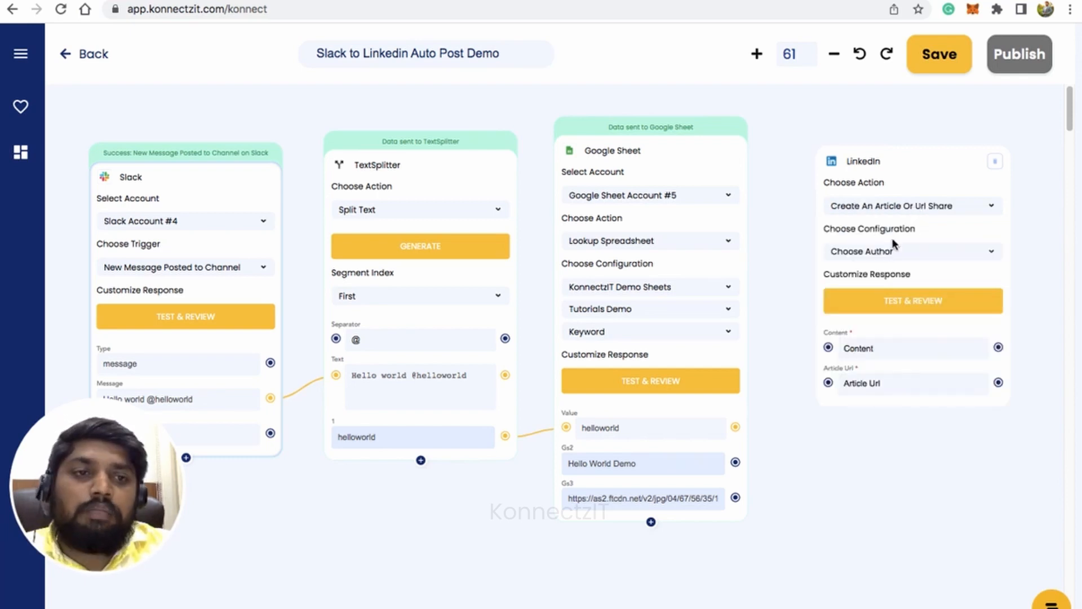
click(887, 276)
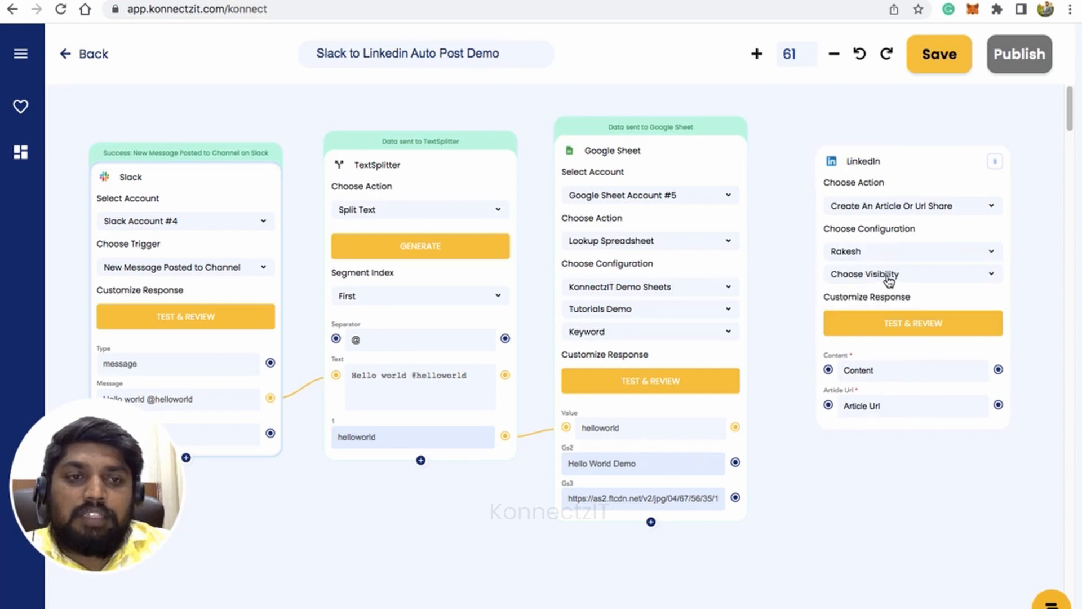
click(889, 279)
click(876, 291)
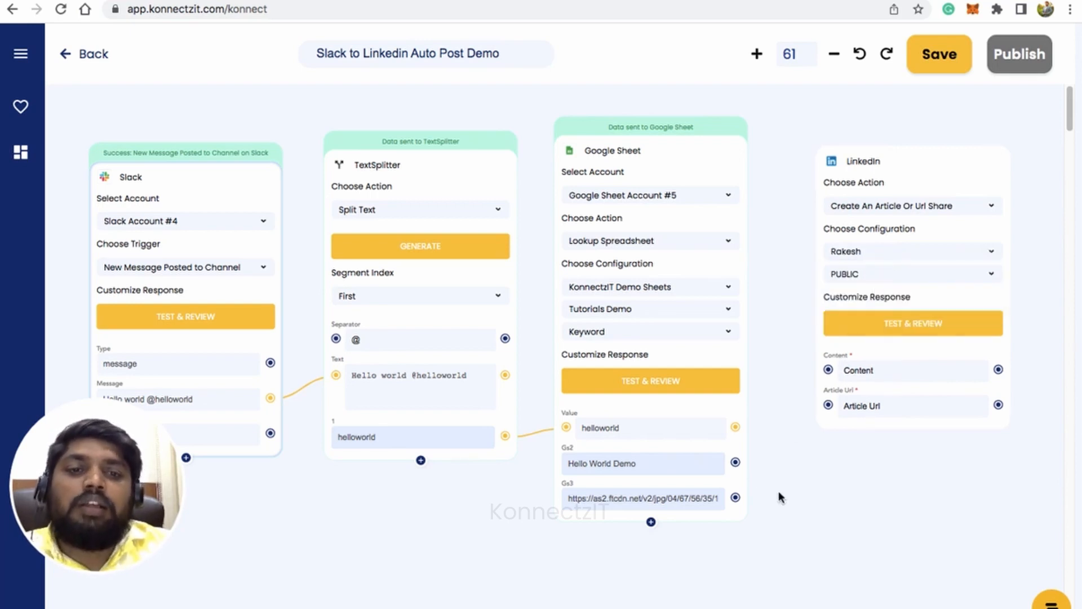
Map the Google Sheet outputs Gs2 to LinkedIn's Content and Gs3 to its Article Url, and move the LinkedIn card slightly lower.
drag(735, 463, 827, 370)
drag(735, 497, 827, 406)
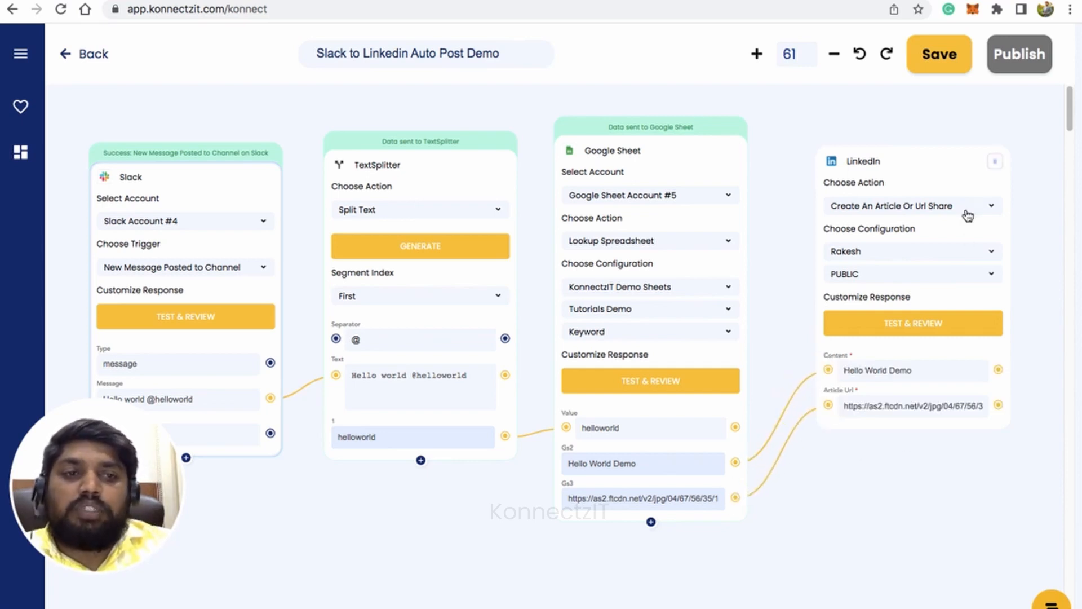
drag(957, 164, 951, 180)
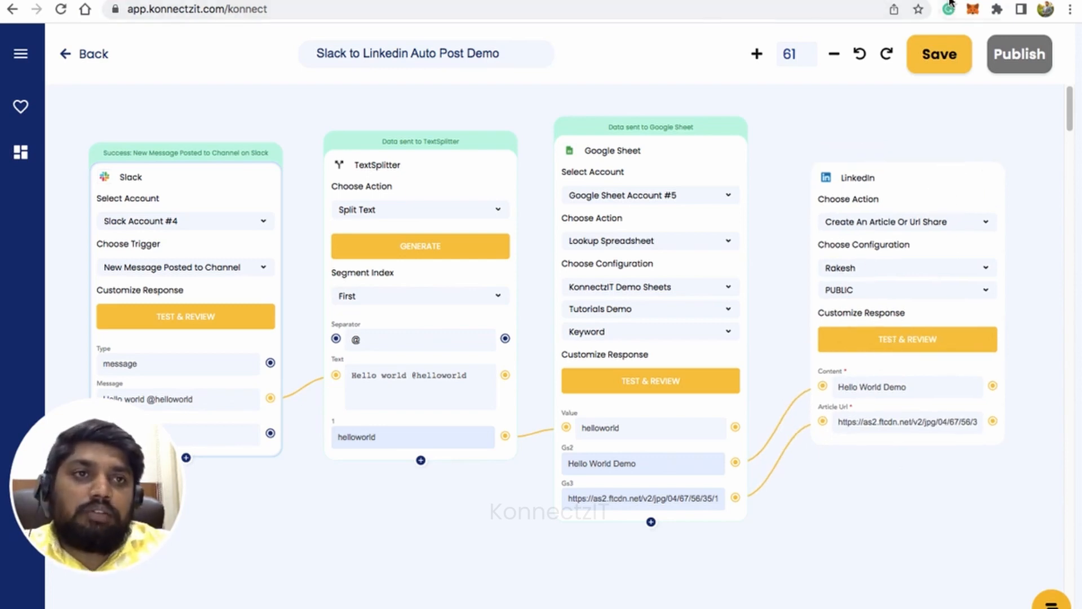
Switch to LinkedIn, refresh the author's posts activity page to examine the existing posts, and return to KonnectzIT.
click(925, 1)
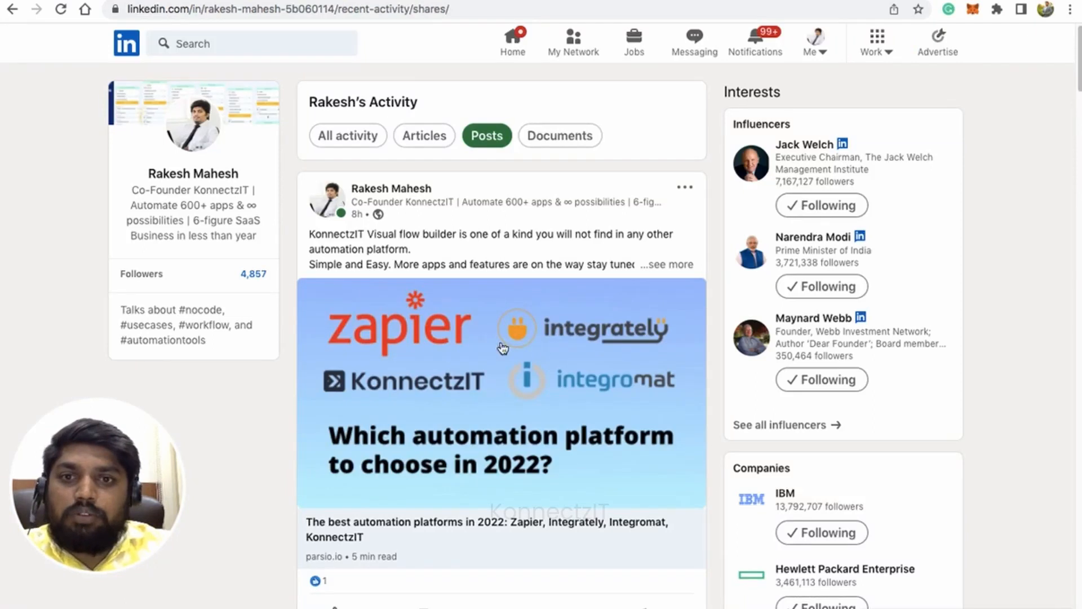
click(61, 13)
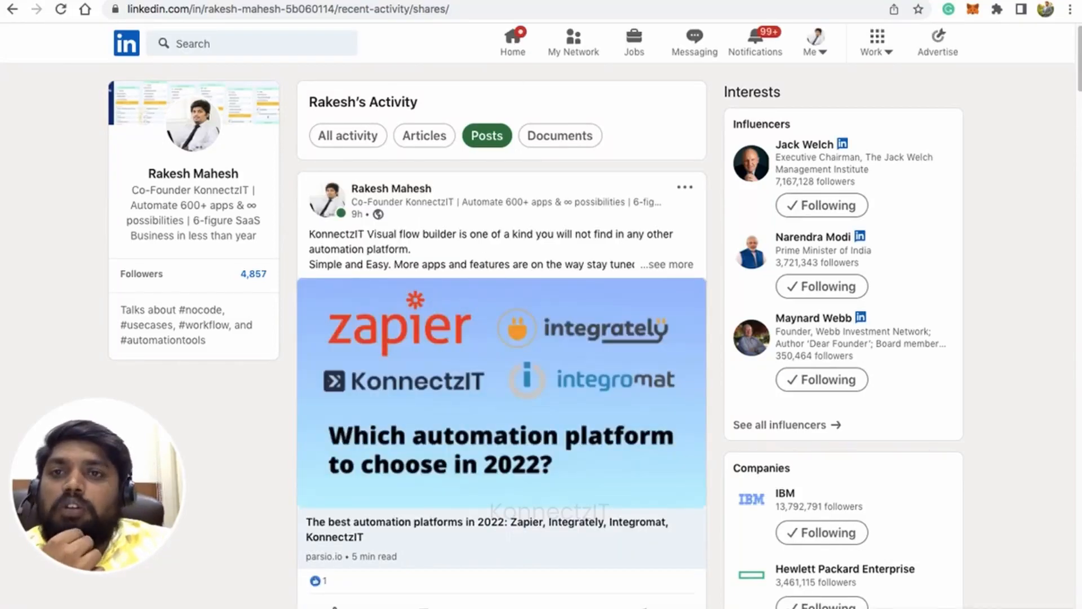
click(270, 2)
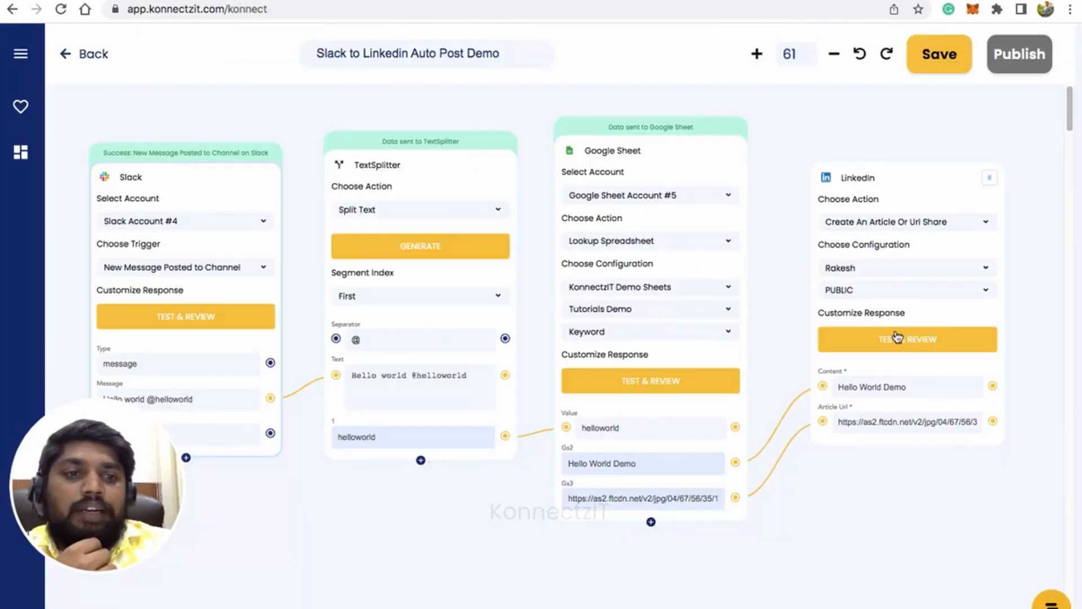
Test the LinkedIn share action and check the newest post on the refreshed LinkedIn posts page.
click(917, 345)
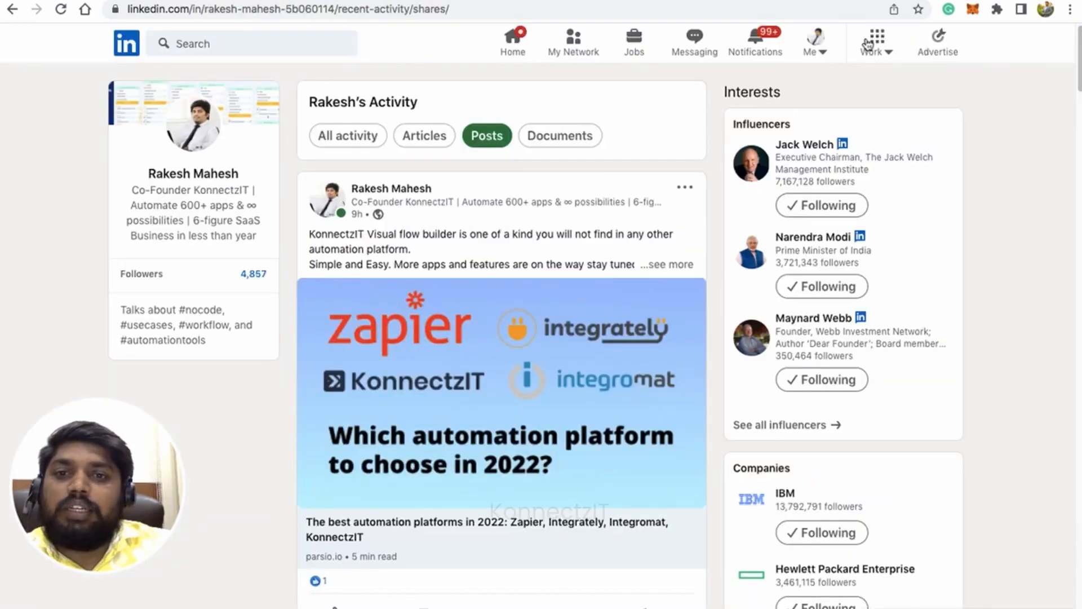
click(60, 9)
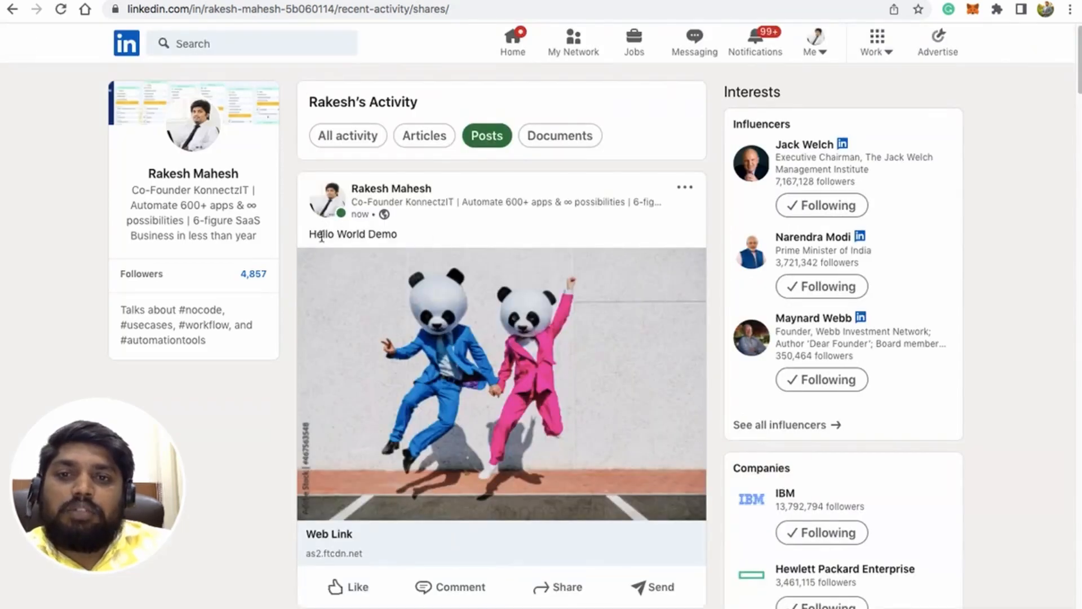
drag(308, 234, 376, 233)
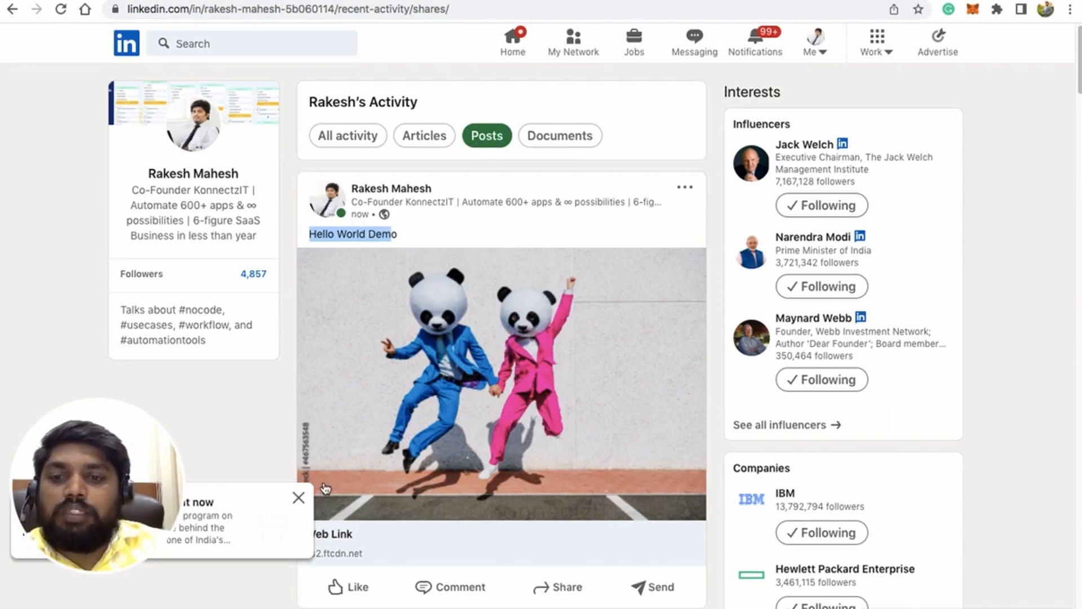
click(298, 498)
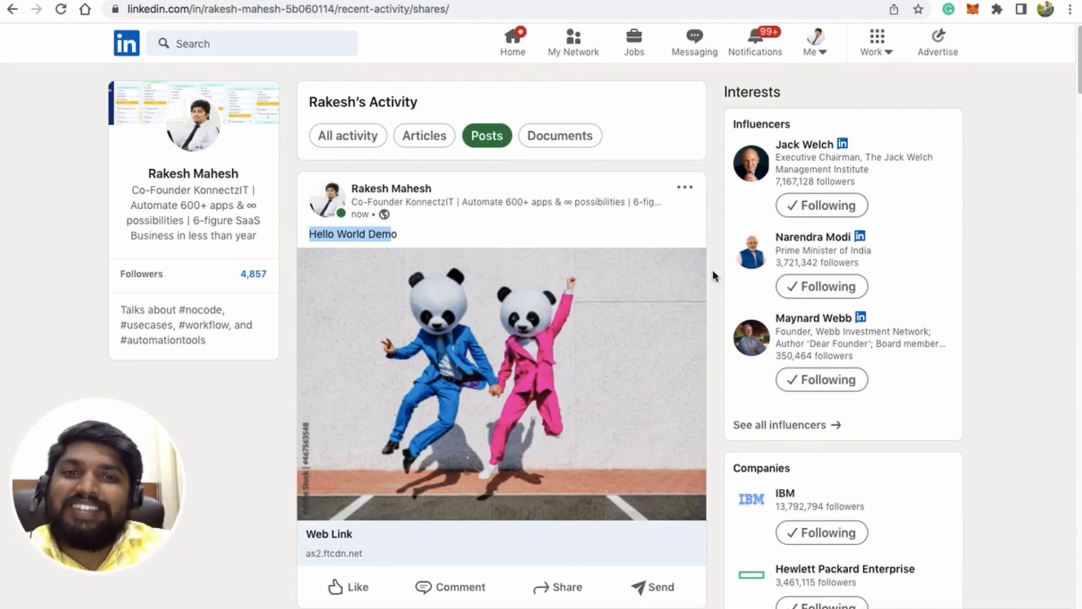
Return to KonnectzIT and publish the Slack to Linkedin Auto Post Demo automation.
click(293, 2)
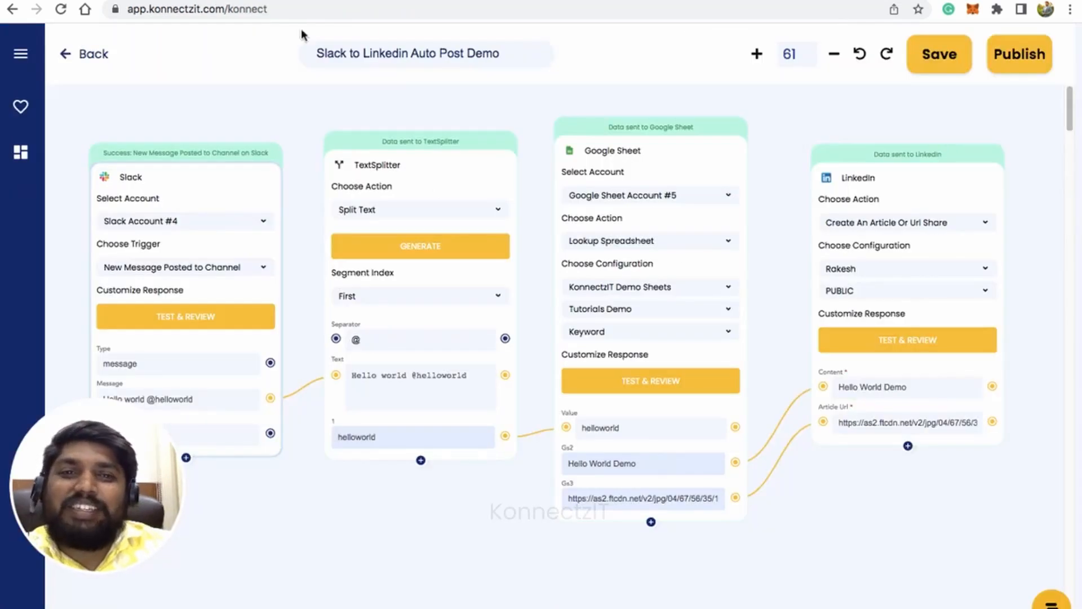
mouse_move(444, 528)
mouse_down()
mouse_move(479, 528)
mouse_move(449, 529)
mouse_up()
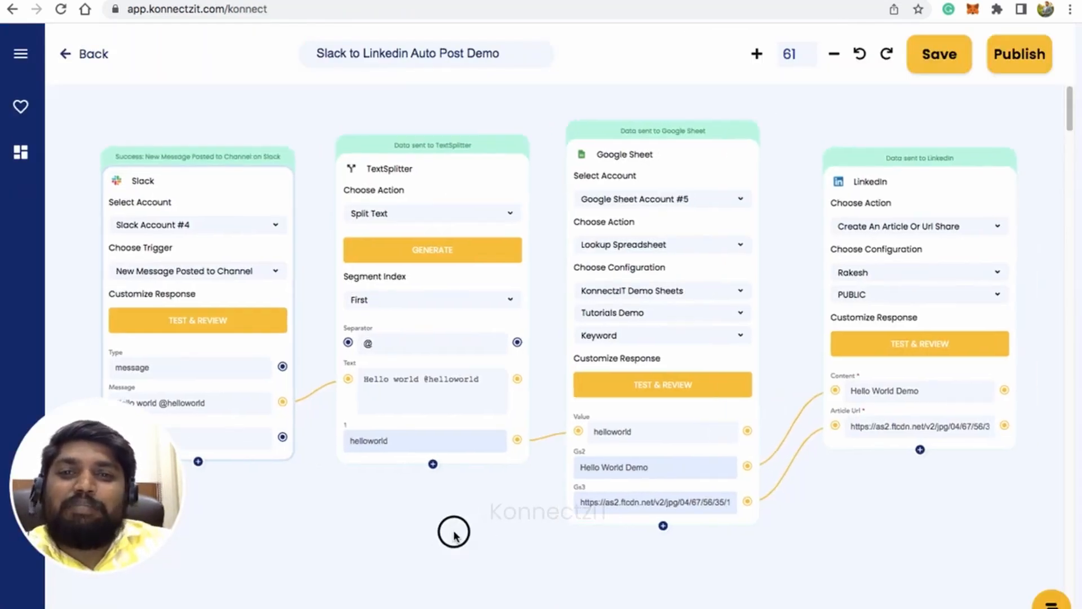
click(1020, 54)
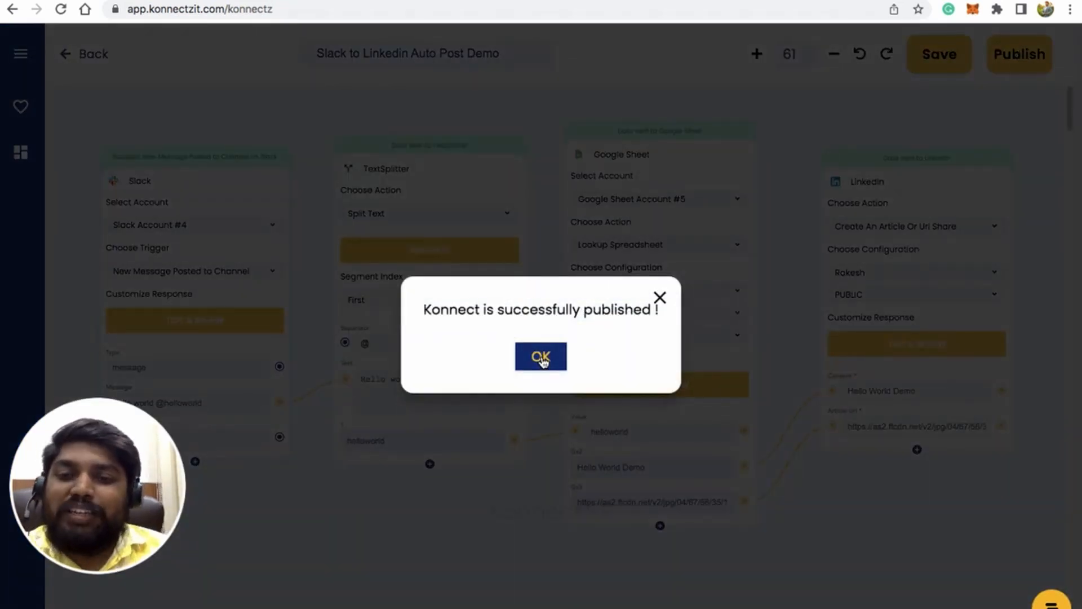
click(541, 359)
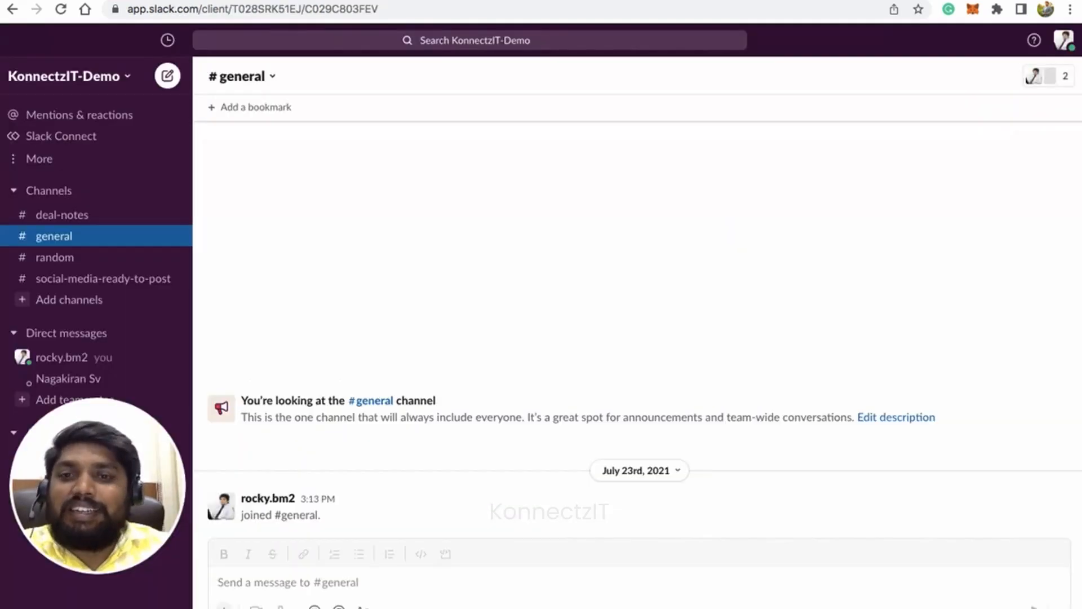
Go to Slack's #general message box, and switch to the KonnectzIT Demo Sheets spreadsheet to review the entries in the Keyword column.
click(335, 585)
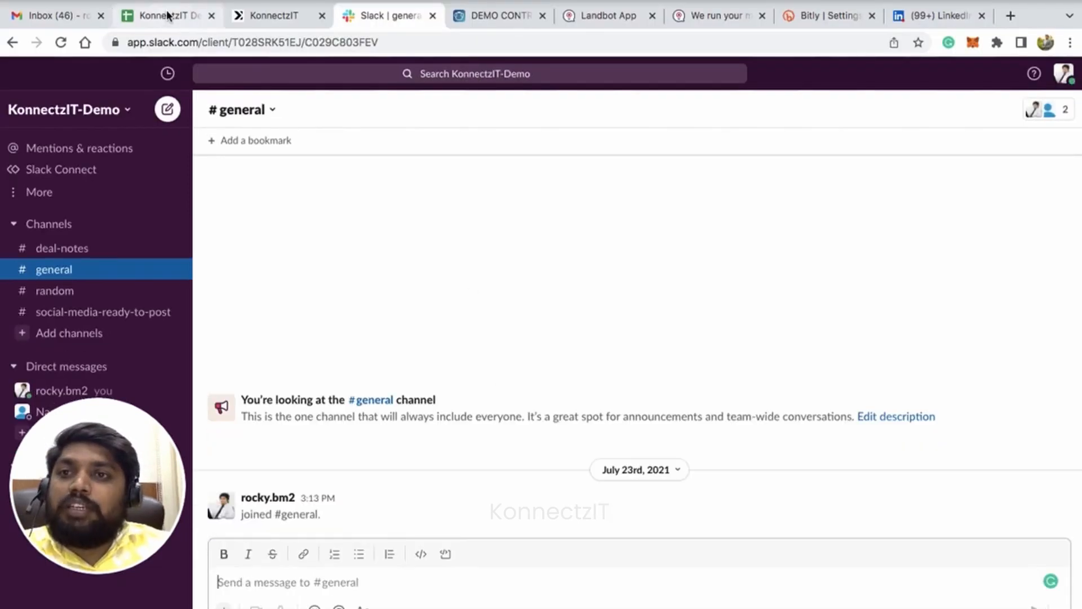
click(163, 15)
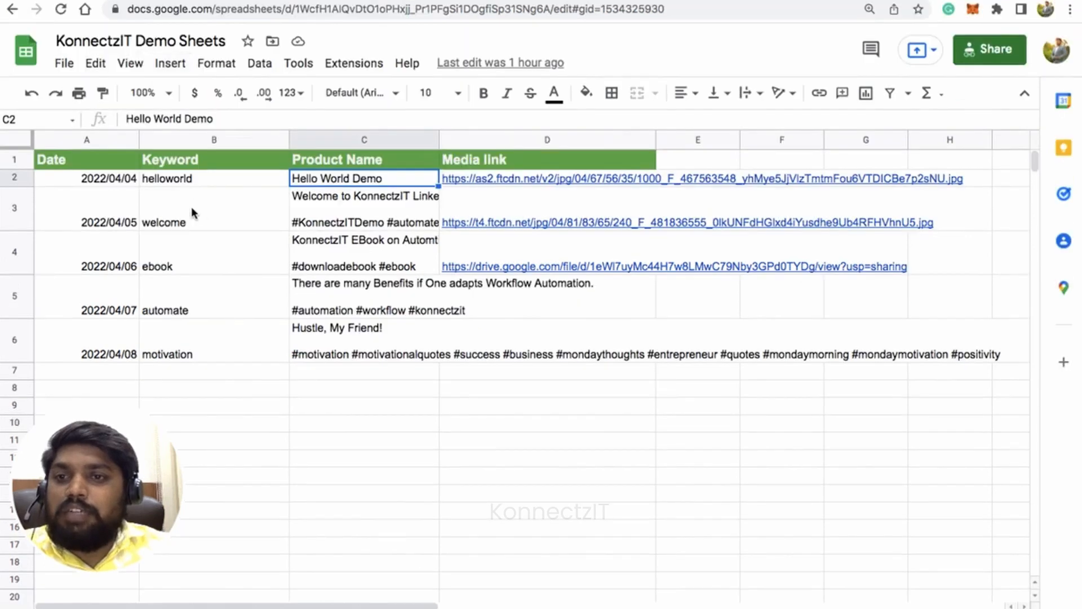
click(191, 207)
click(192, 258)
click(199, 309)
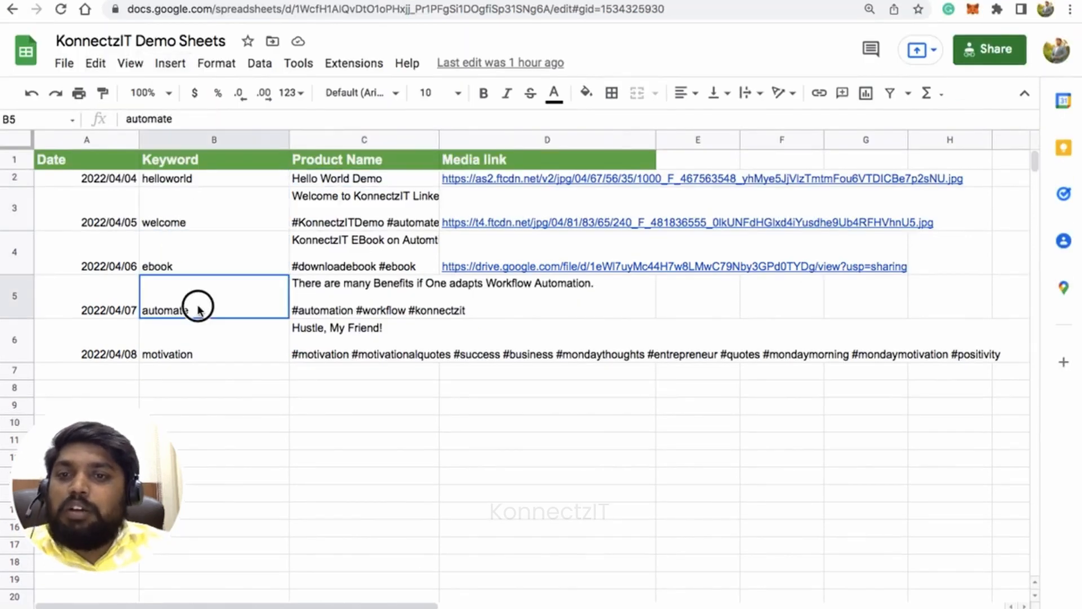
click(193, 352)
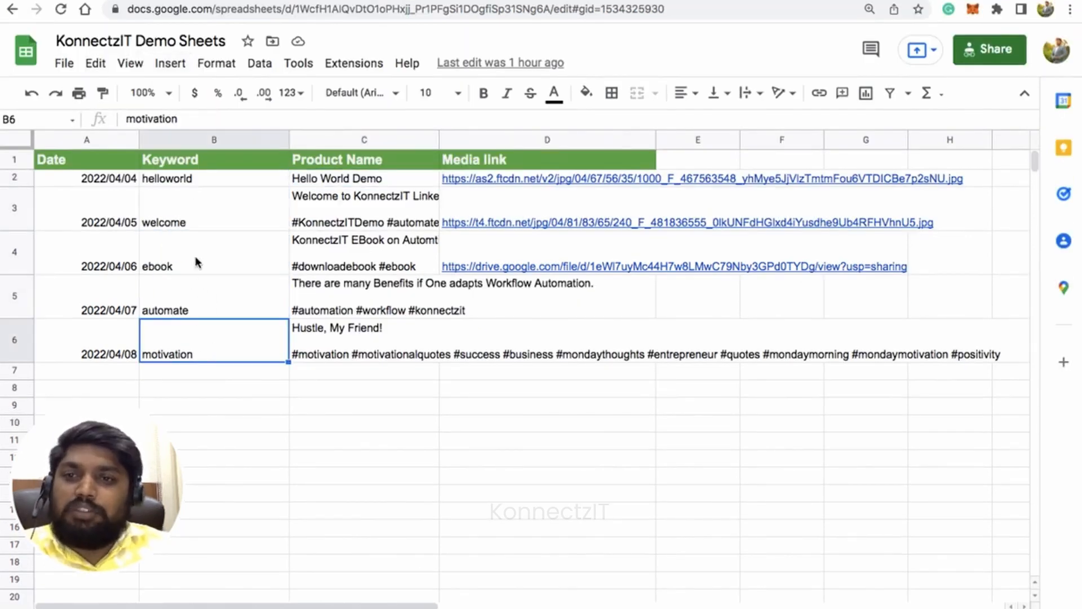
click(203, 218)
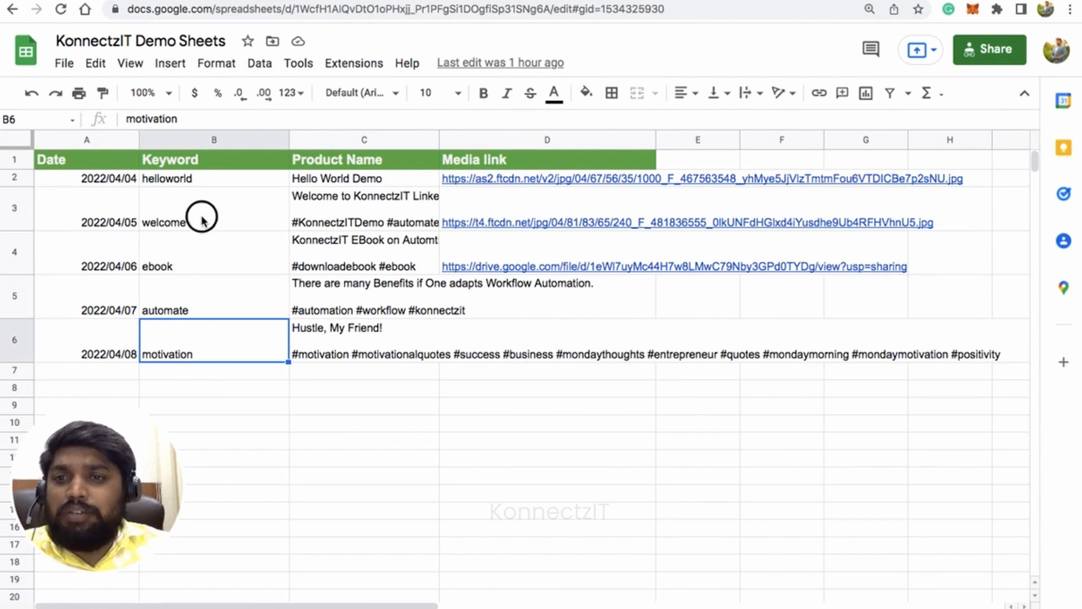
click(201, 271)
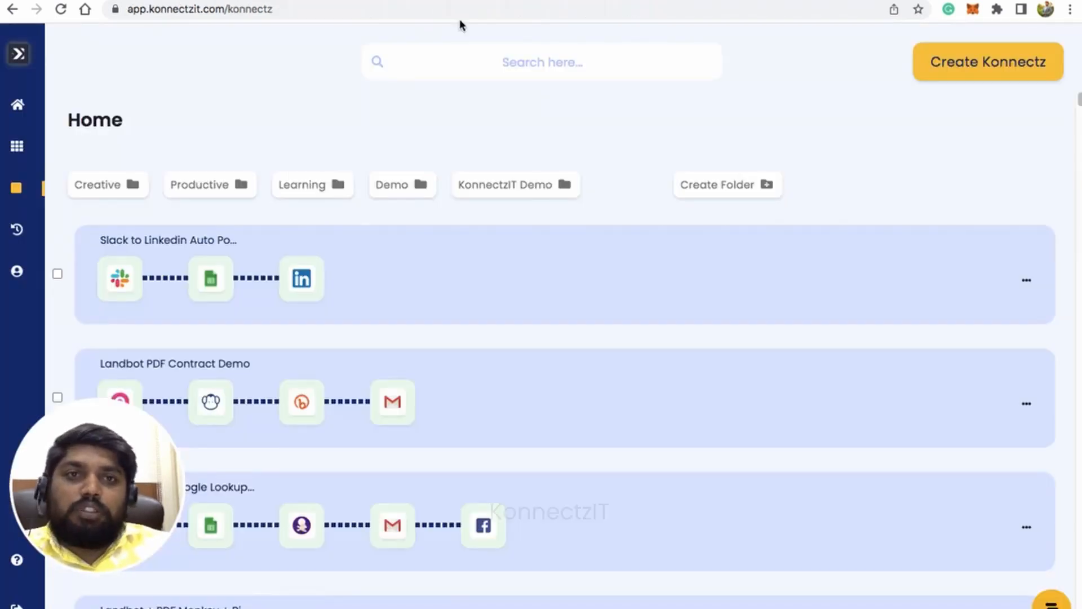
click(417, 2)
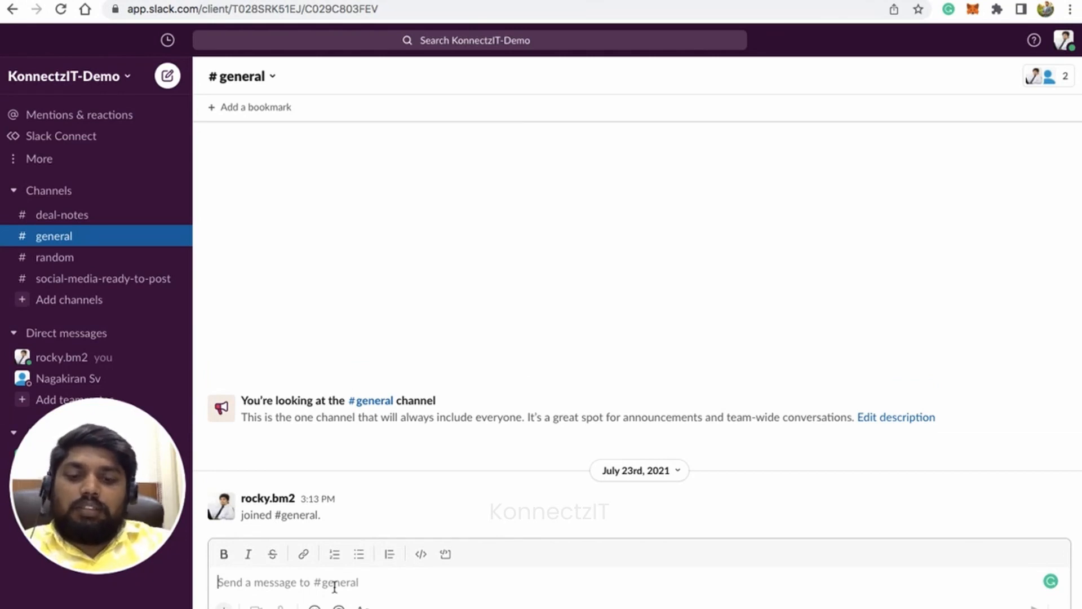
text(P)
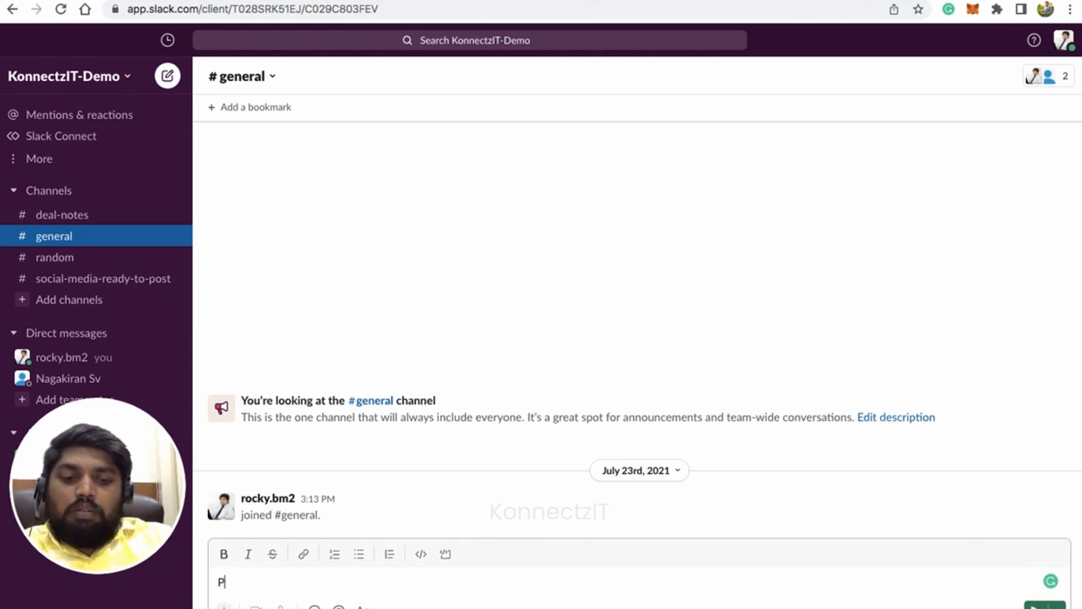
text(ost thi)
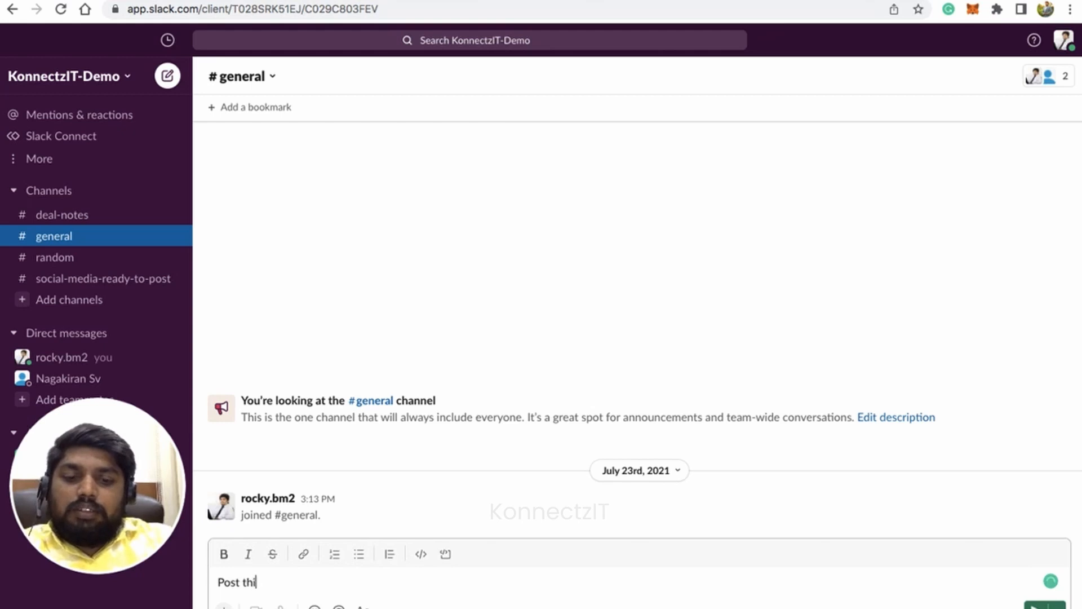
text(s content )
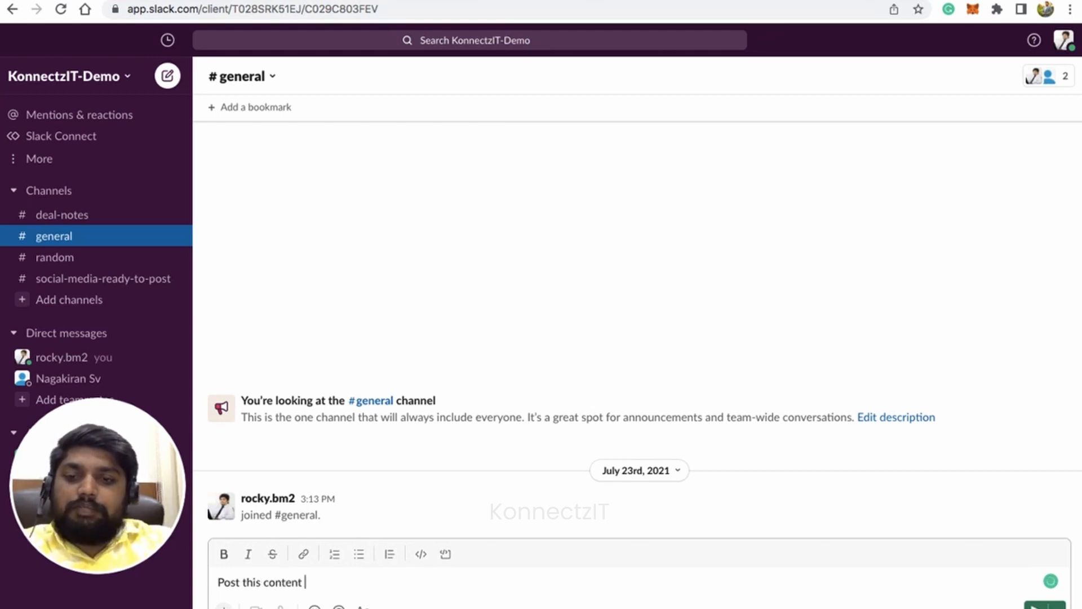
text(@)
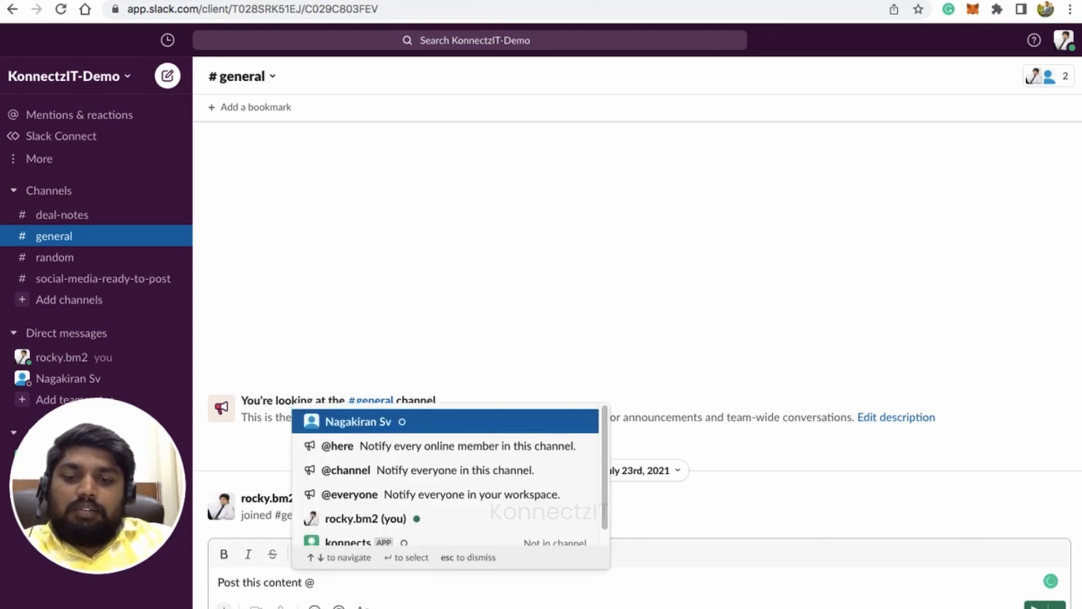
text(weldome)
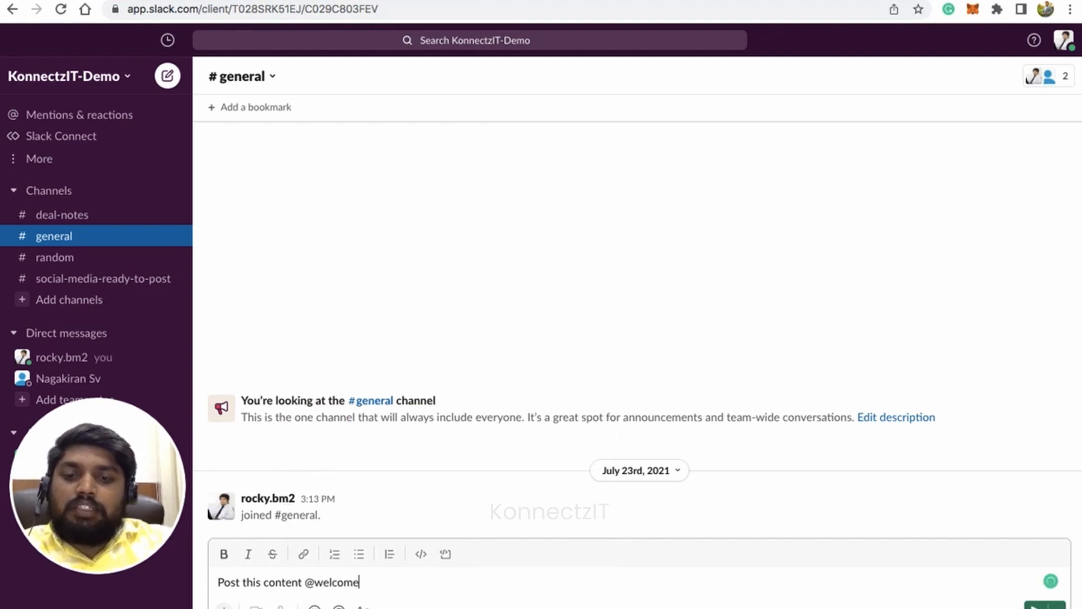
key(Return)
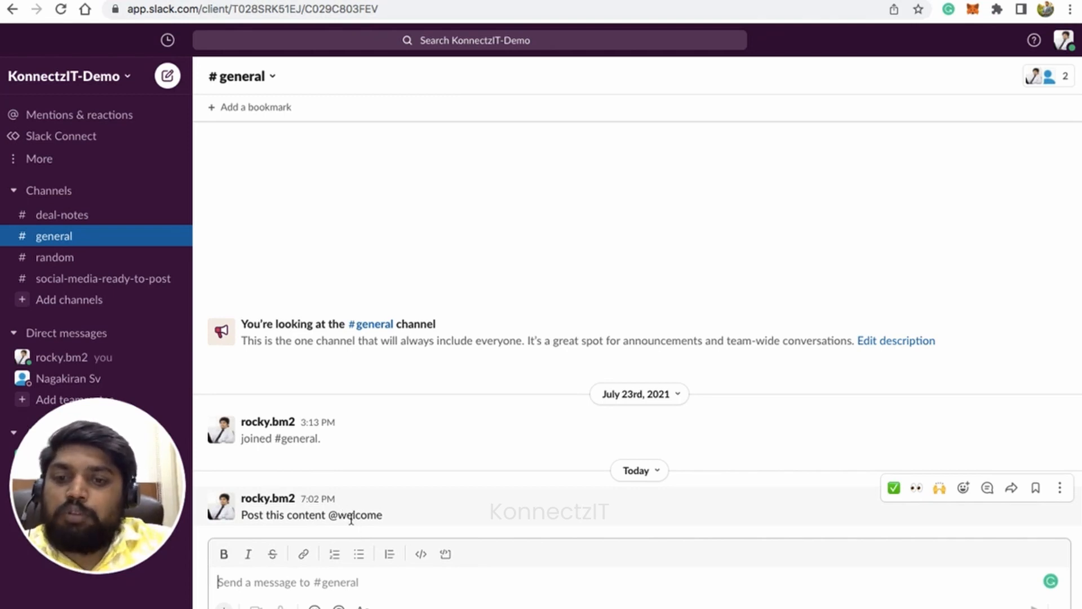
Compare the welcome row's content and media link in the KonnectzIT Demo Sheets spreadsheet with the newest post on the refreshed LinkedIn posts page.
double_click(351, 517)
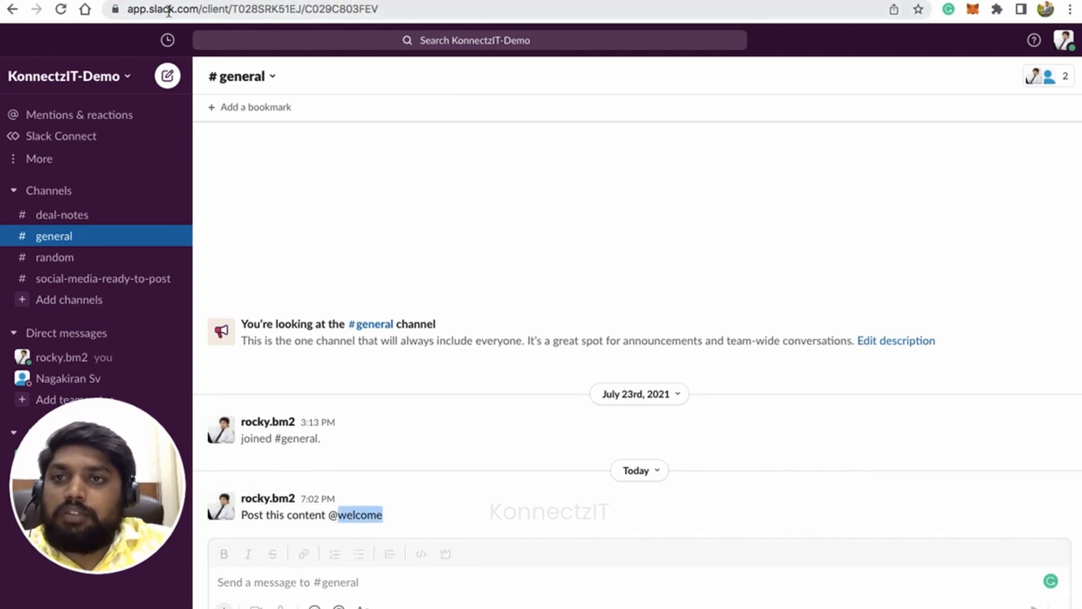
click(338, 1)
double_click(208, 220)
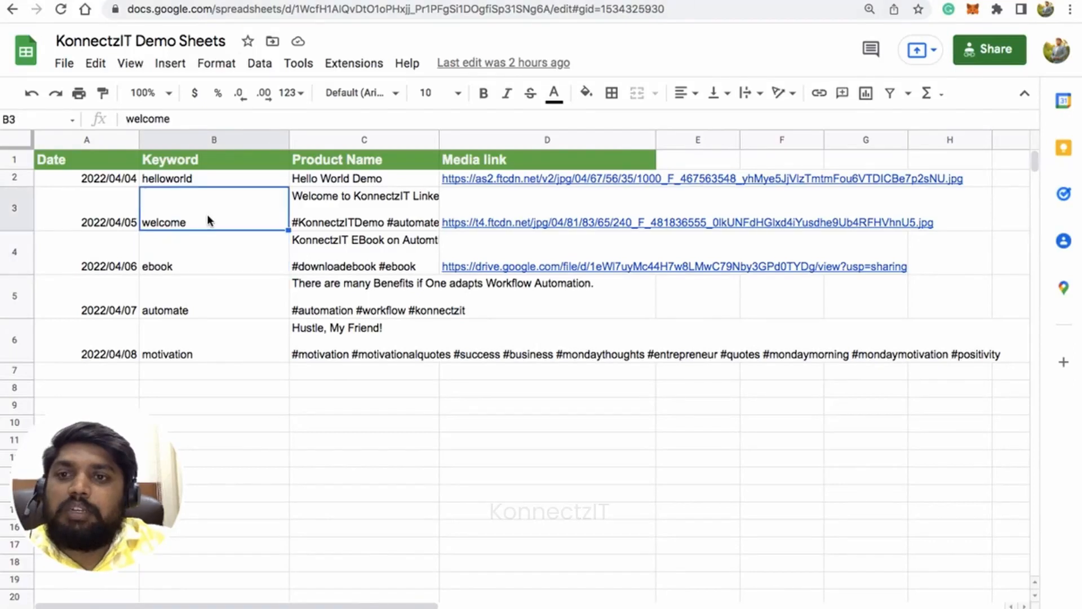
click(324, 221)
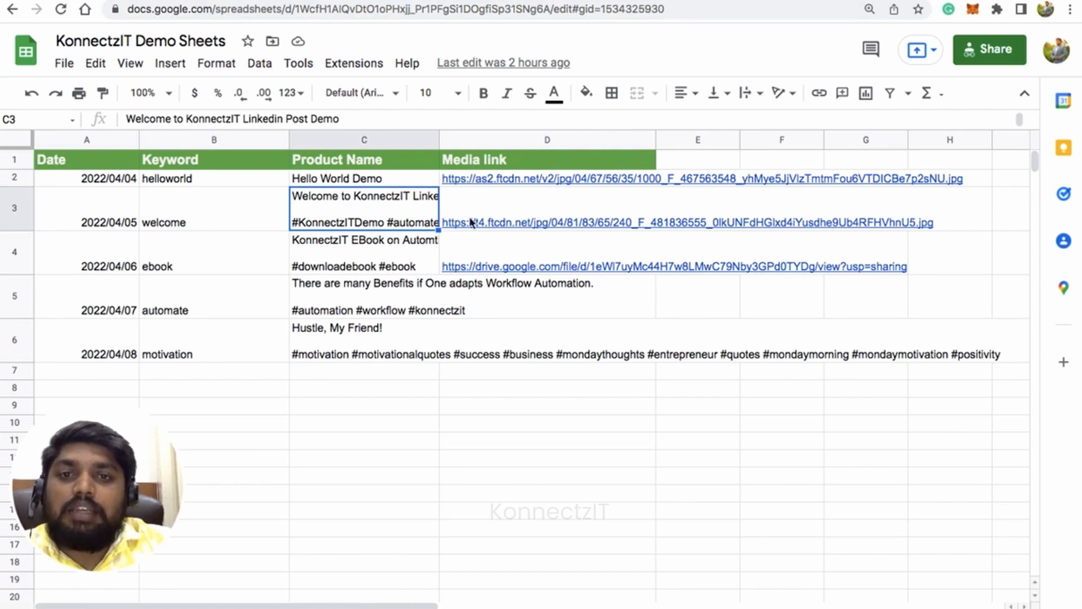
mouse_move(488, 219)
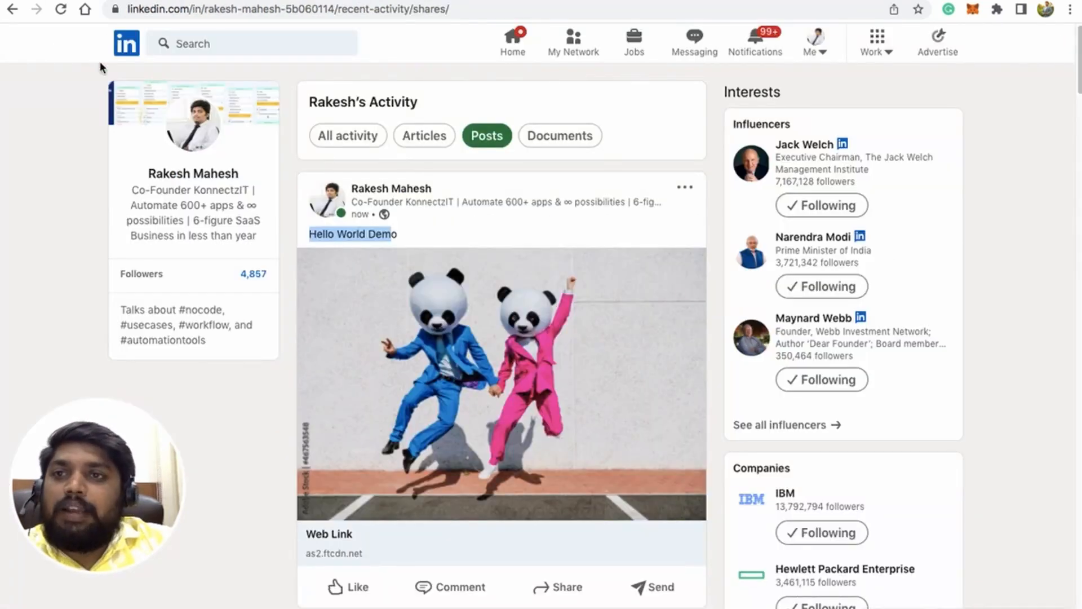
click(62, 10)
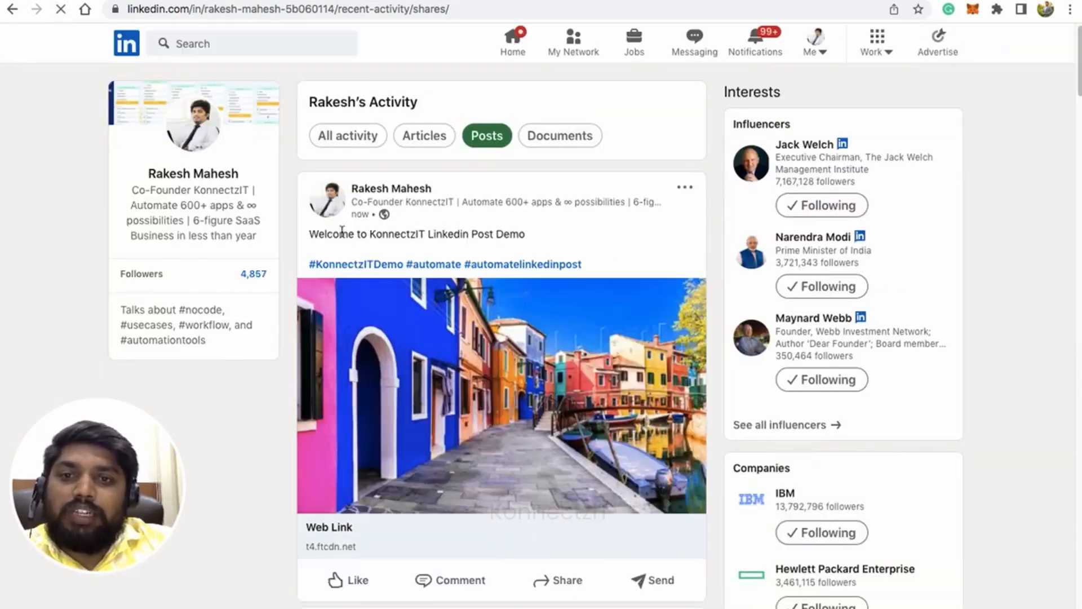
triple_click(341, 231)
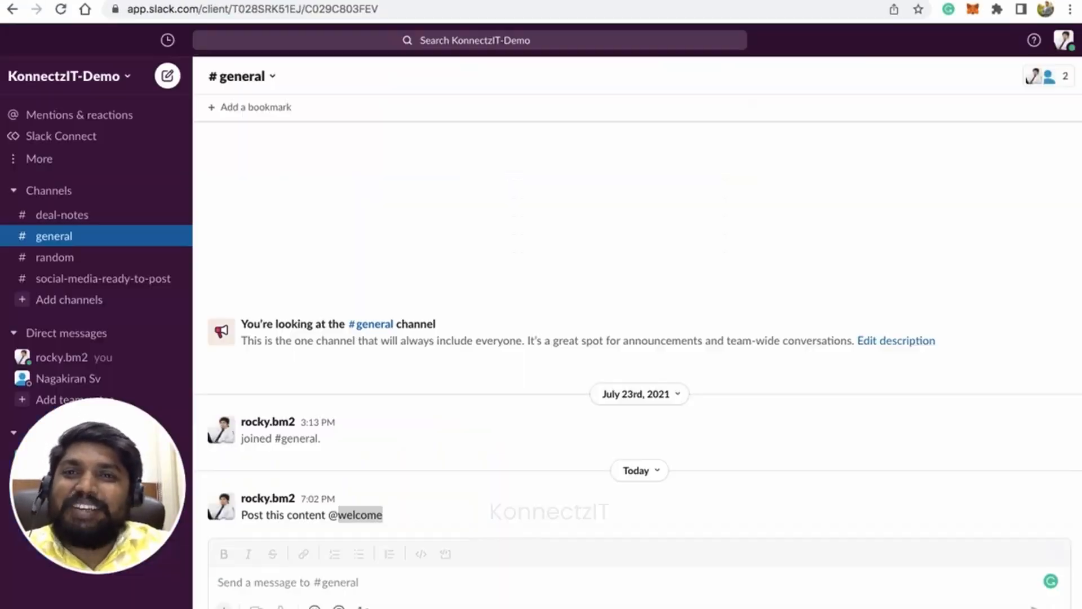
click(316, 582)
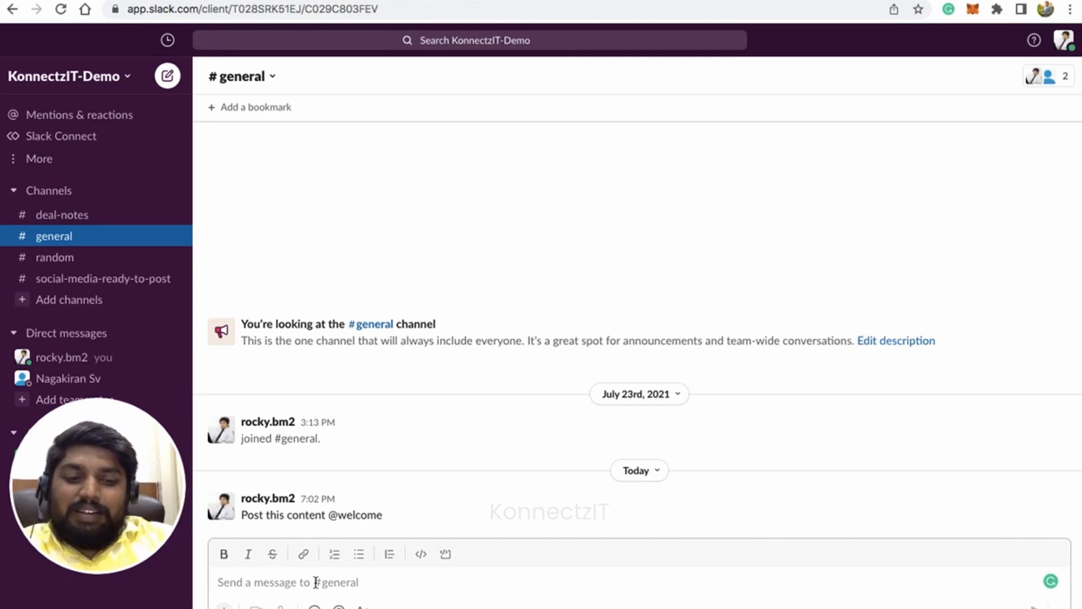
text(Post @)
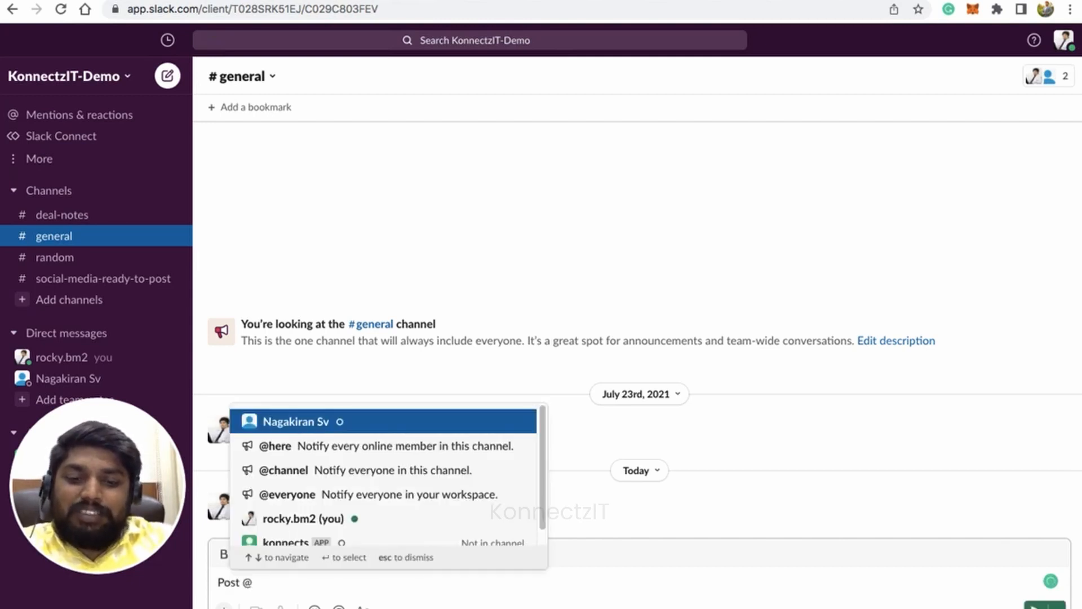
text(ebook)
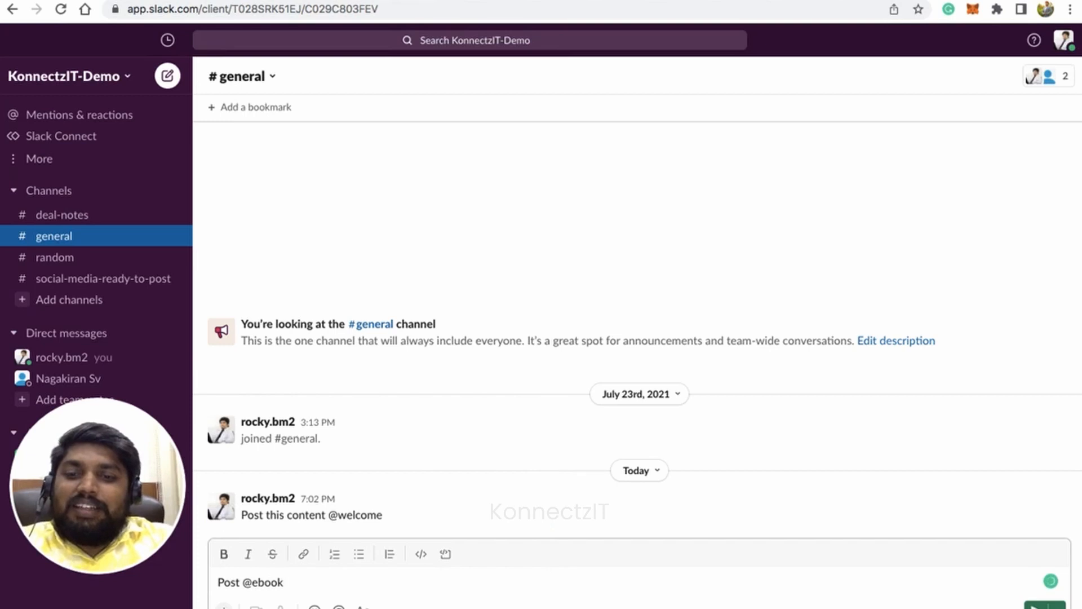
key(Return)
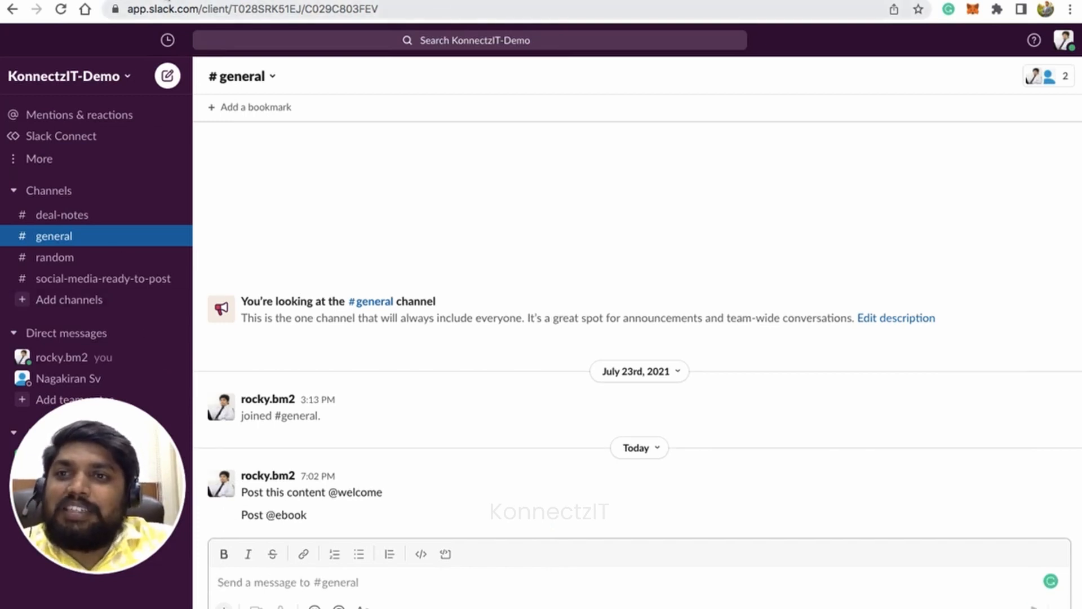
Check the ebook row in the KonnectzIT Demo Sheets spreadsheet against the newest post on the refreshed LinkedIn posts page.
click(166, 1)
click(240, 260)
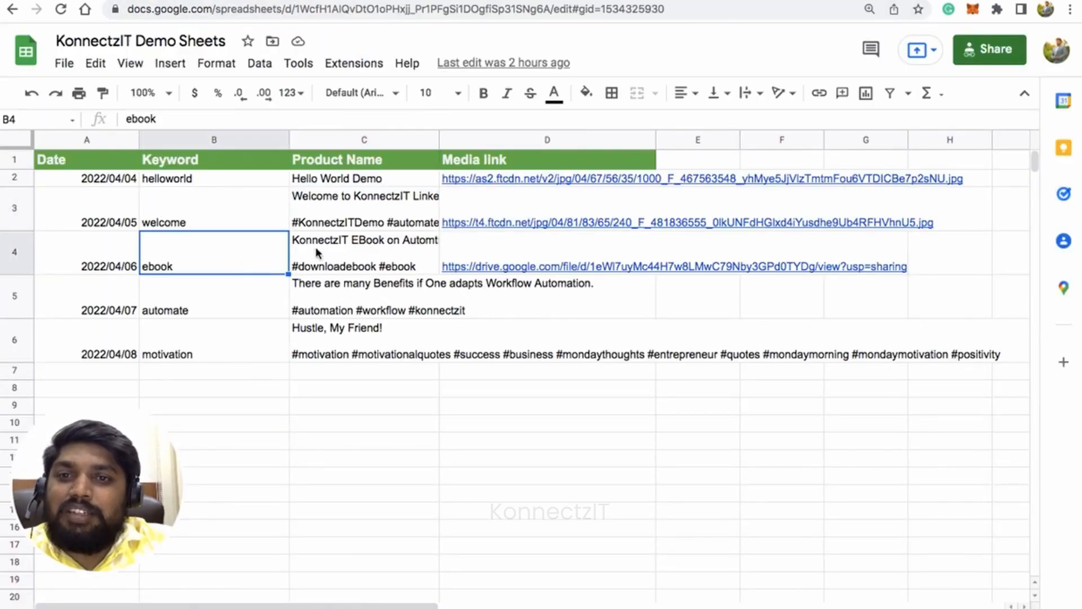
click(338, 244)
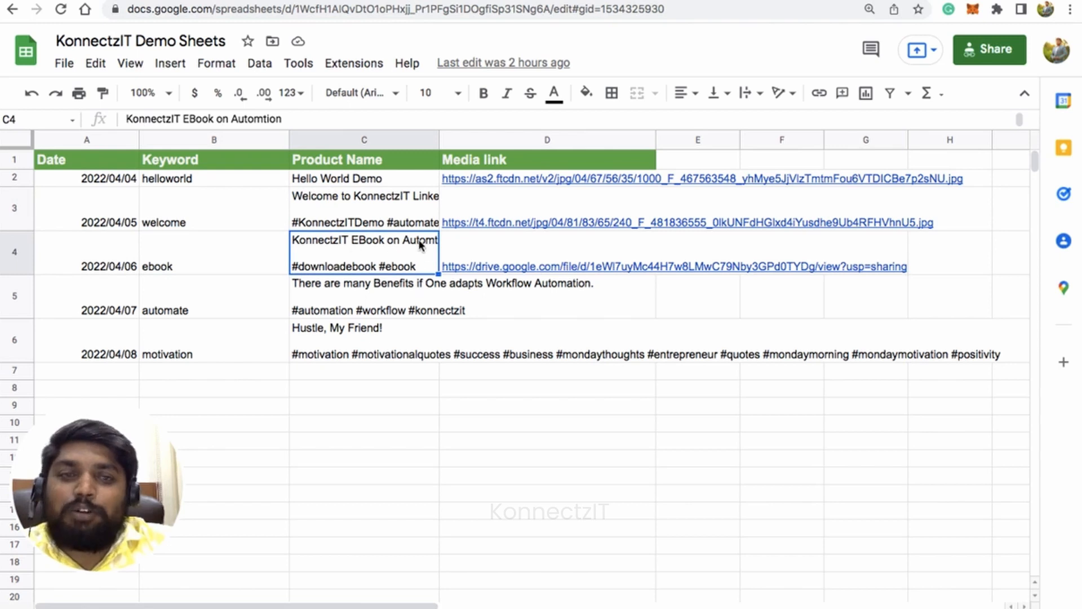
click(316, 1)
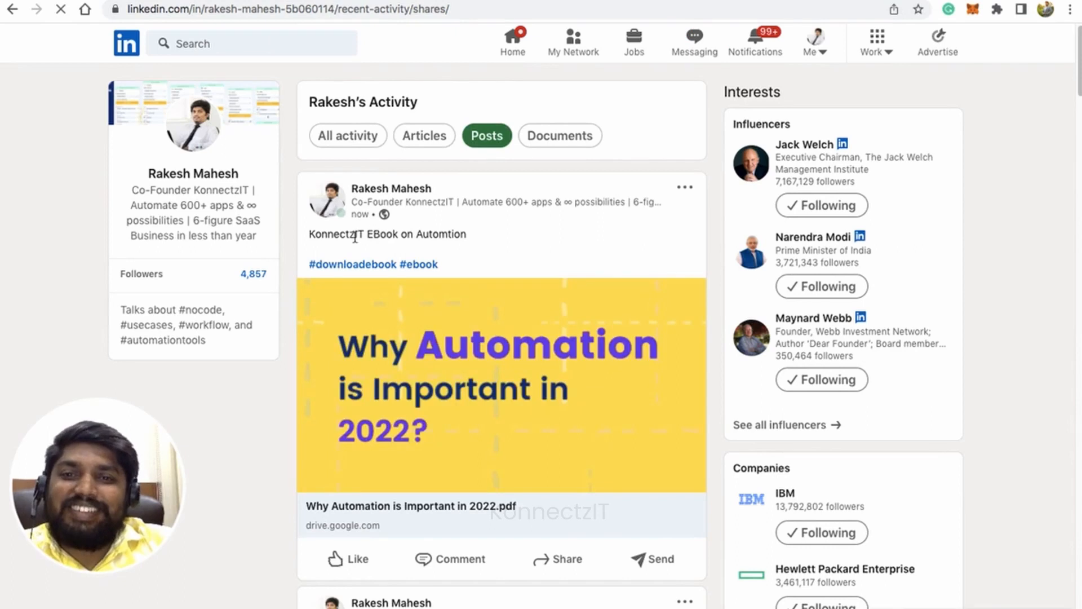
triple_click(355, 237)
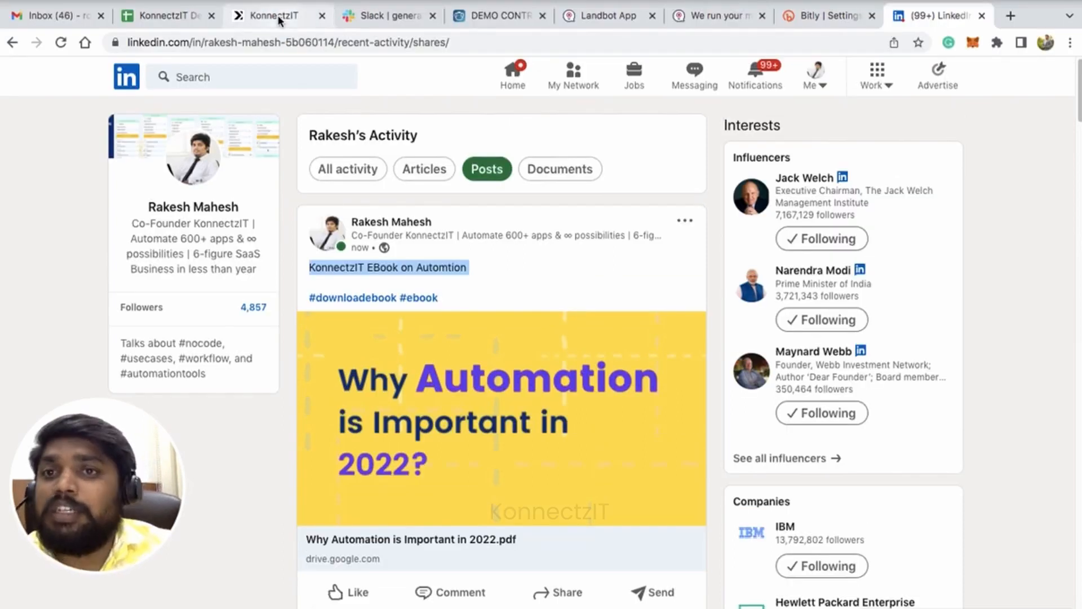
Switch to KonnectzIT, open the Slack to Linkedin Auto Post Demo automation and review its complete workflow with the app list collapsed.
click(279, 20)
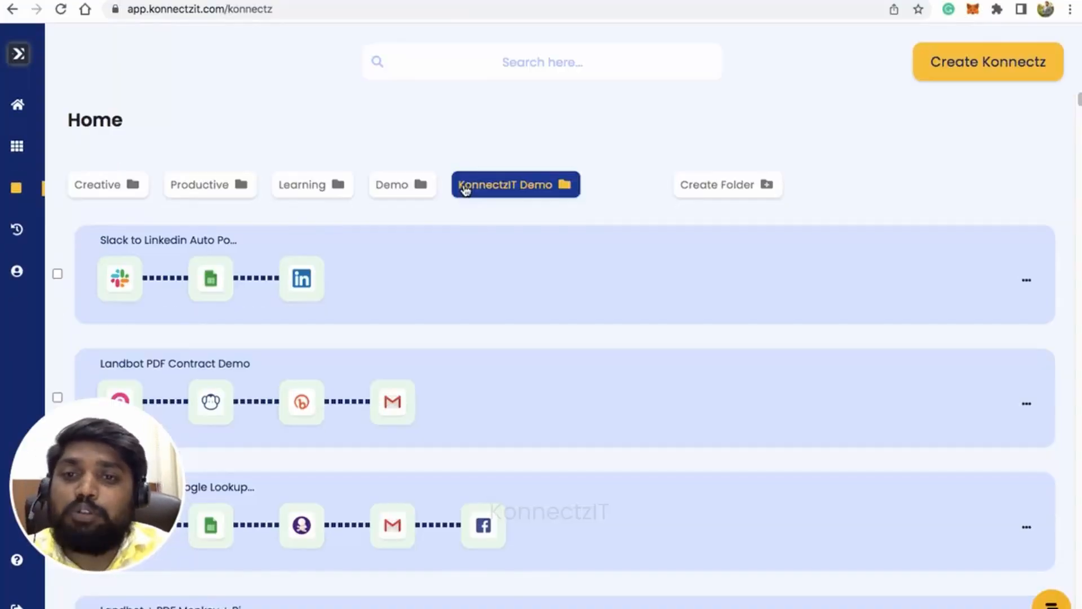
click(443, 286)
click(647, 354)
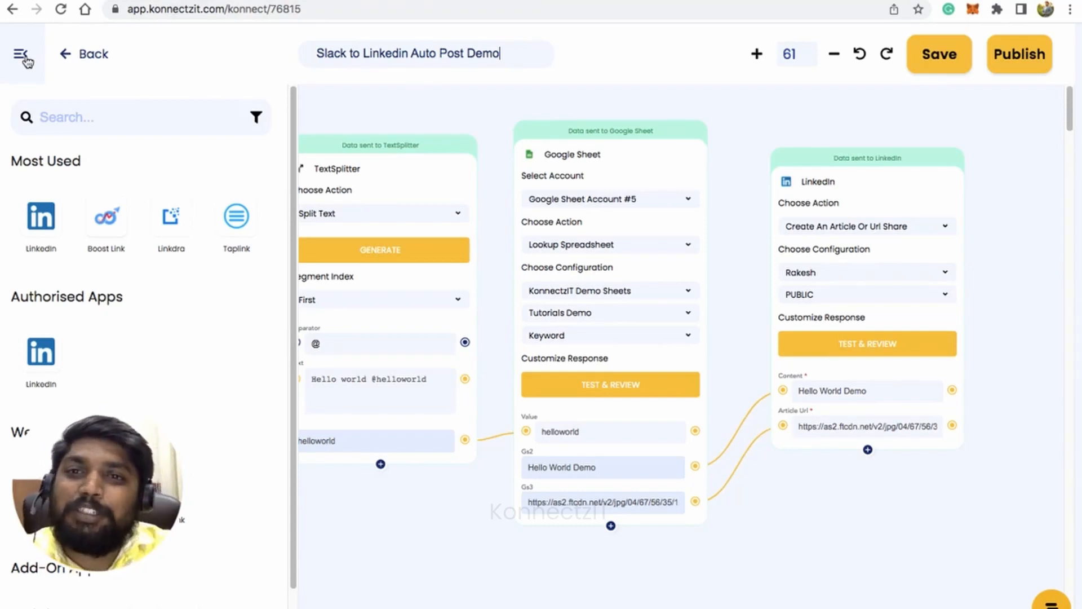
click(24, 58)
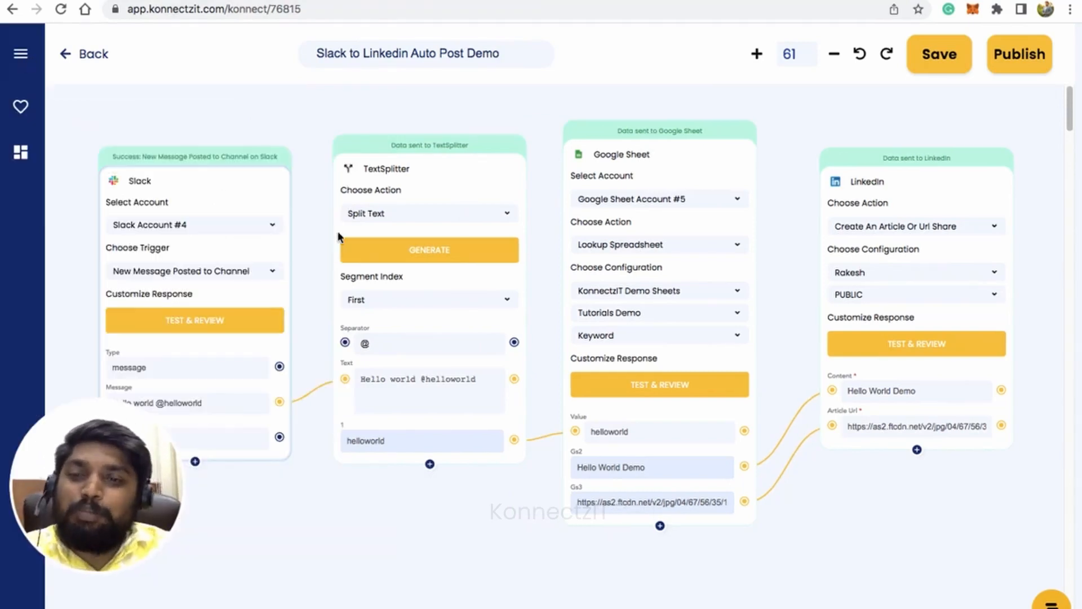
scroll(541, 352, up, 1)
scroll(536, 410, down, 1)
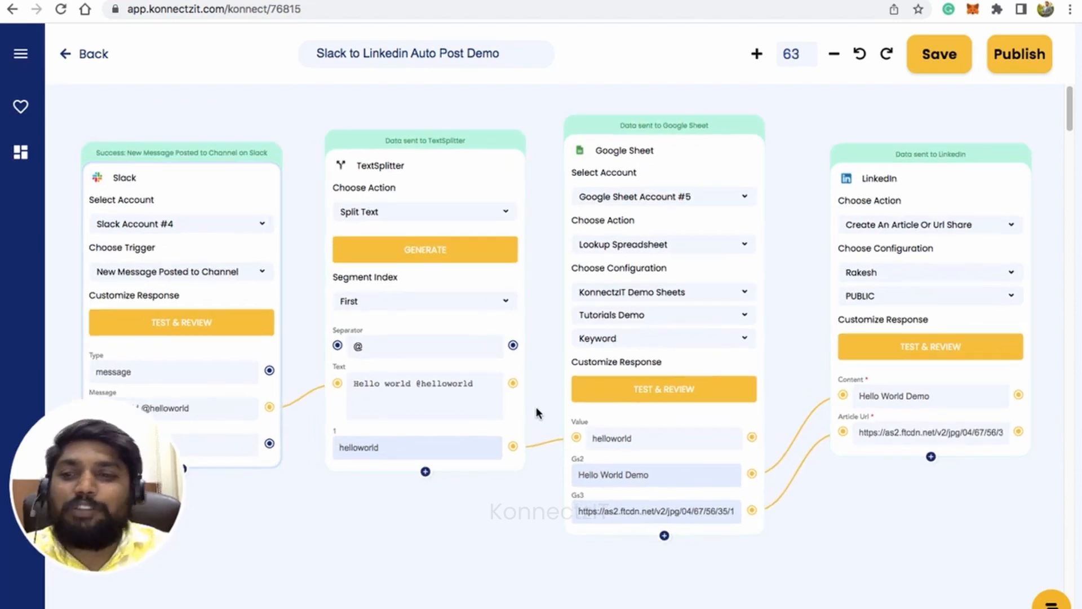